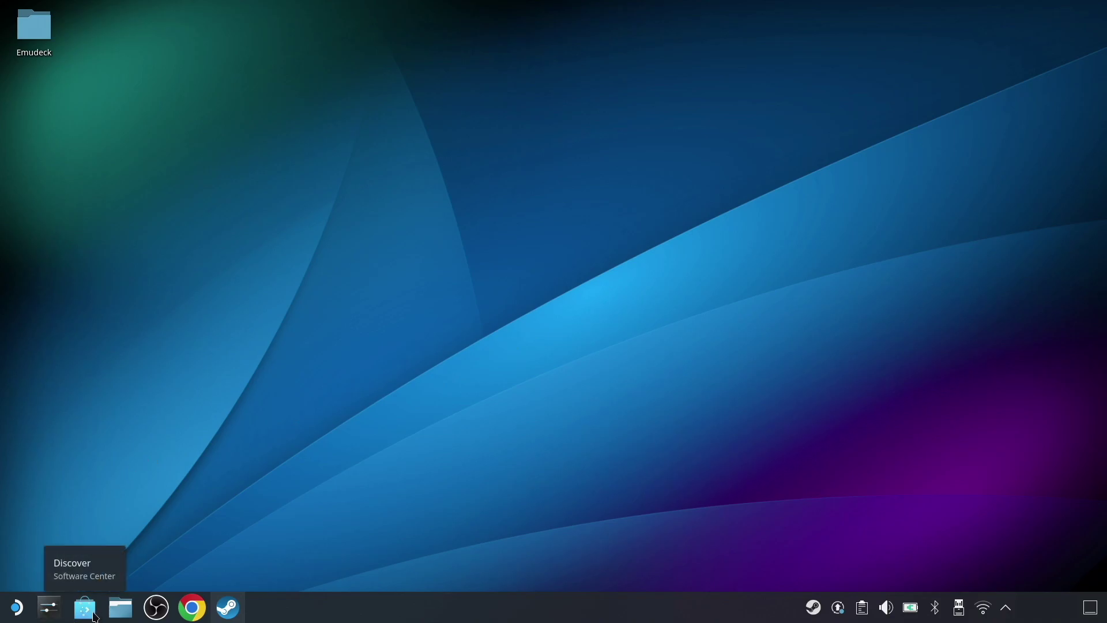
Check installed software in Discover, then browse the launcher's application categories.
left_click(95, 616)
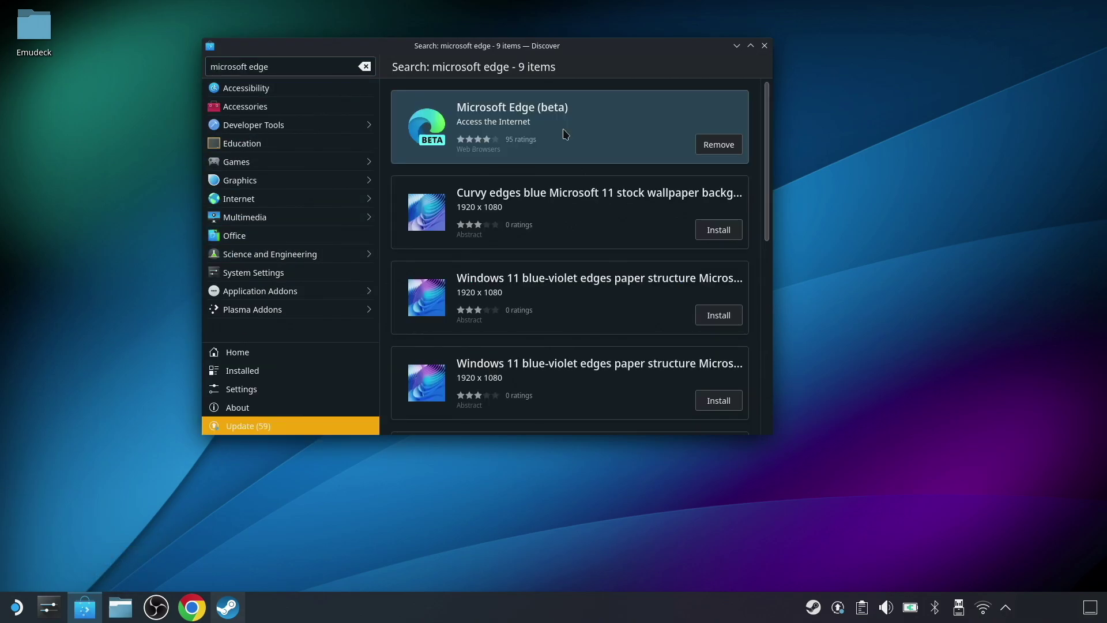
left_click(764, 46)
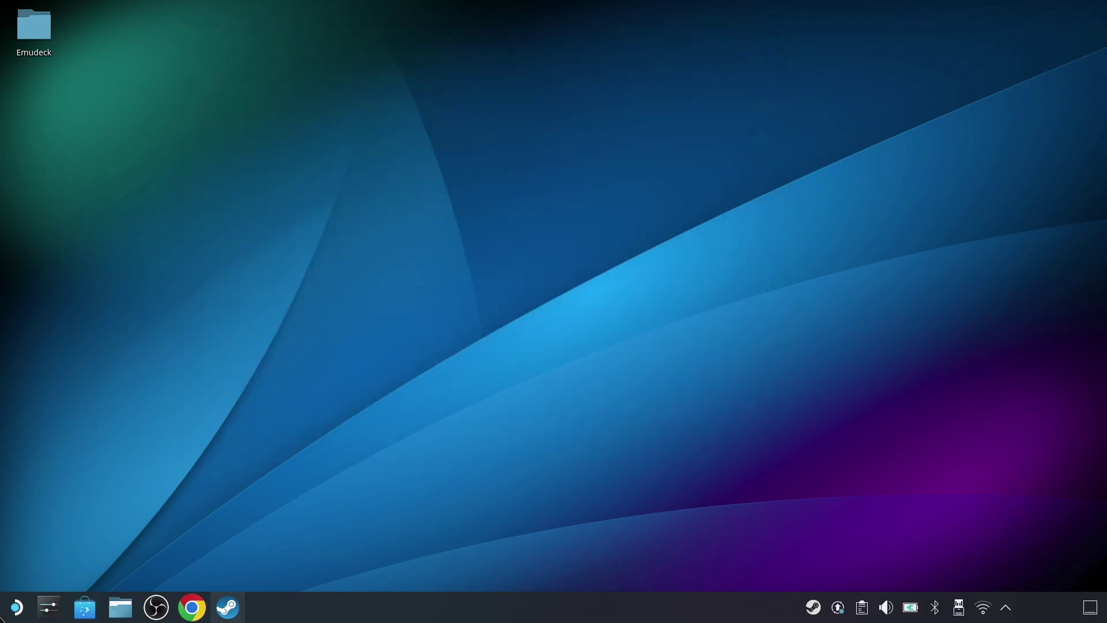
left_click(17, 607)
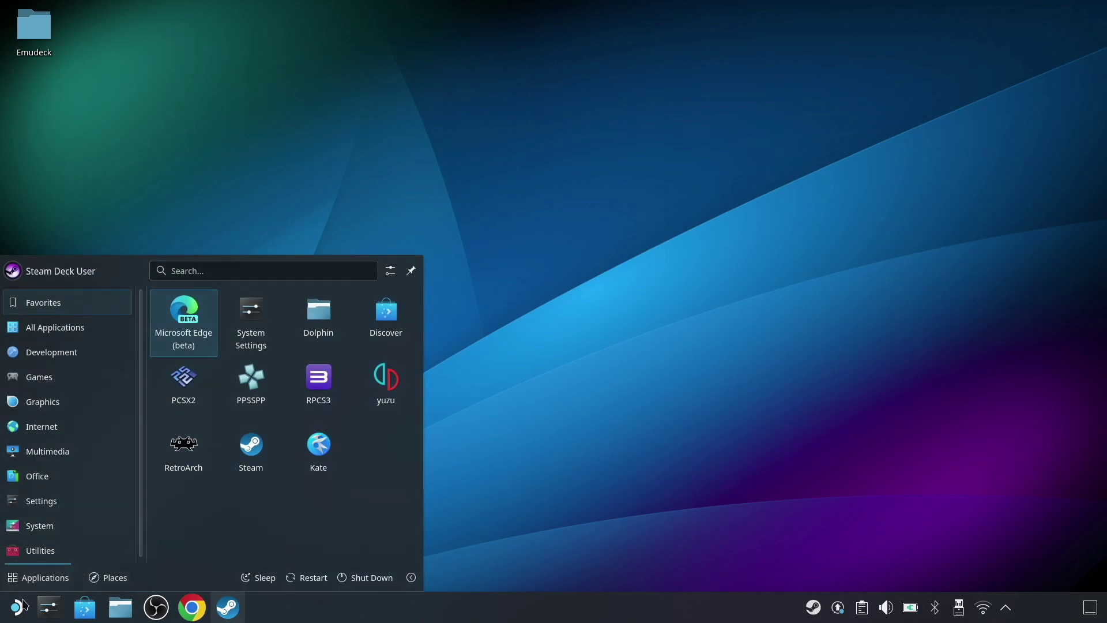
left_click(49, 520)
Add Microsoft Edge (beta) from Internet to Steam, then list the Utilities apps.
mouse_move(64, 420)
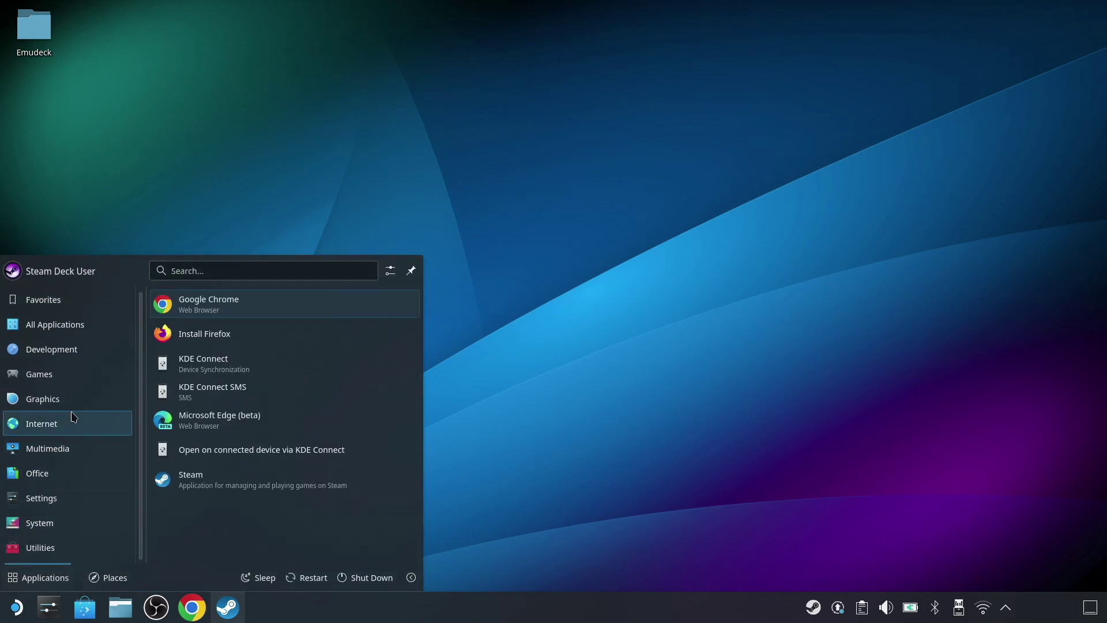
right_click(189, 426)
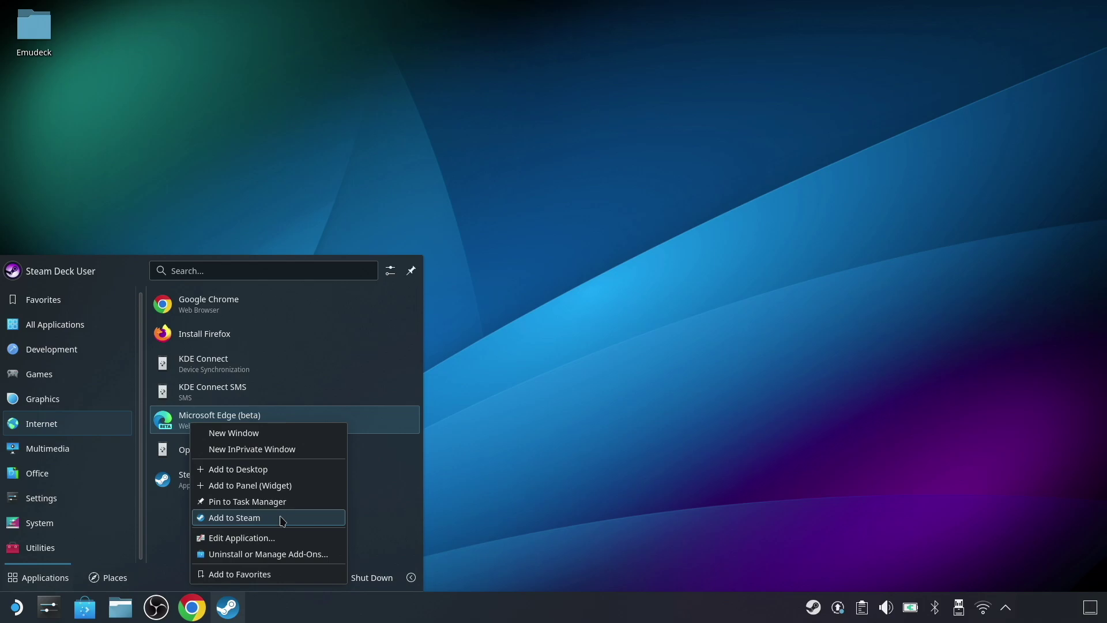
left_click(279, 516)
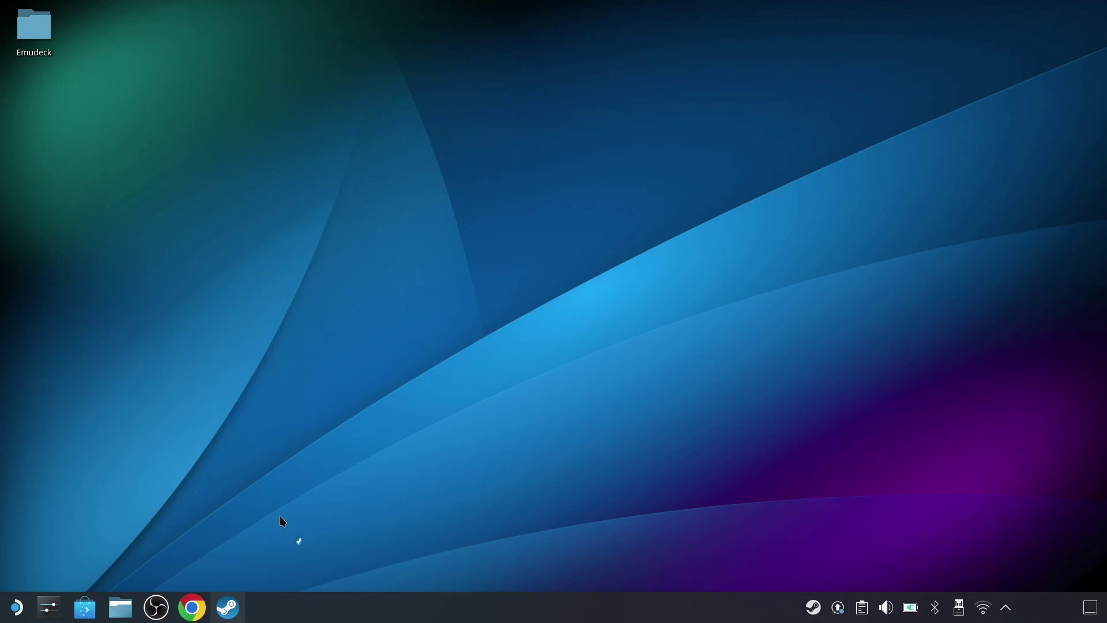
left_click(17, 606)
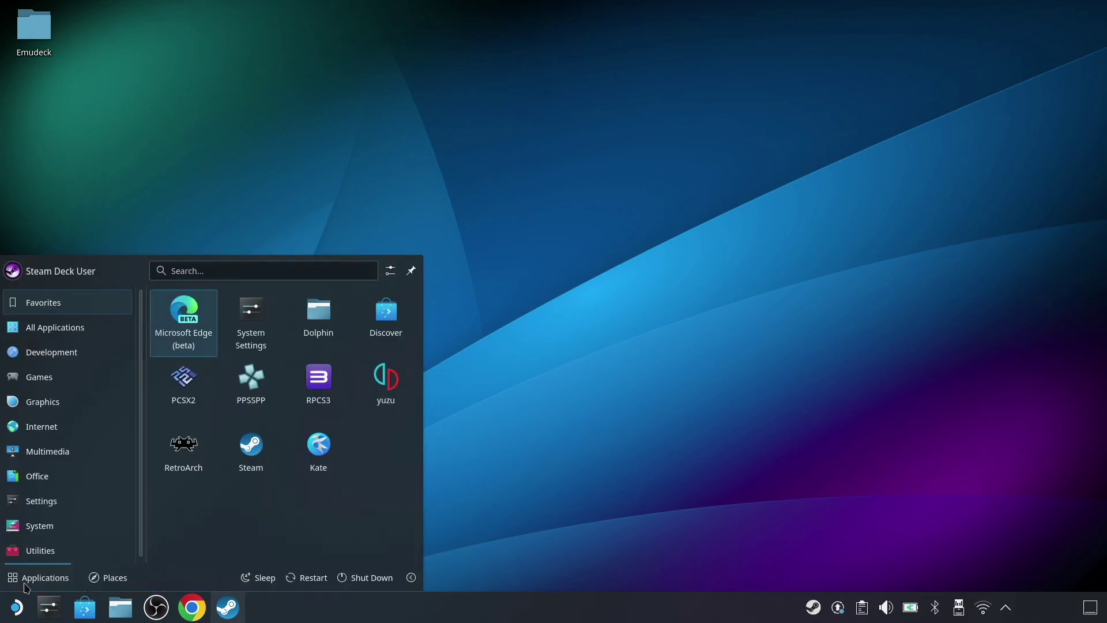
left_click(33, 548)
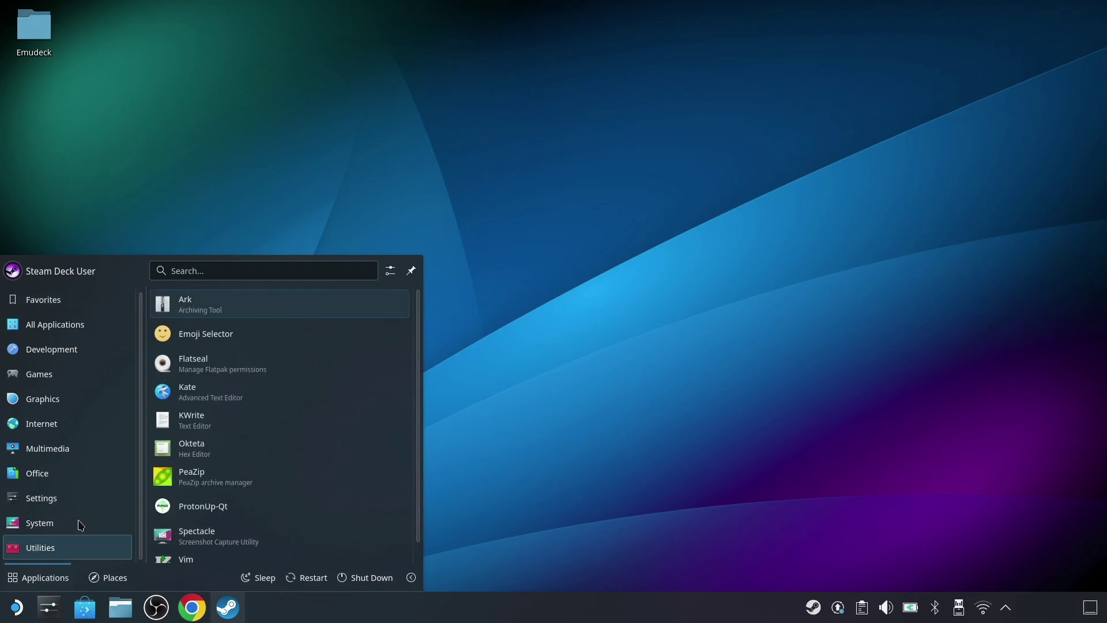
Run 'flatpak --user override --filesystem=/run/udev:ro com.microsoft.Edge' in Konsole, then close it.
mouse_move(81, 525)
left_click(194, 507)
left_click_drag(922, 17, 517, 184)
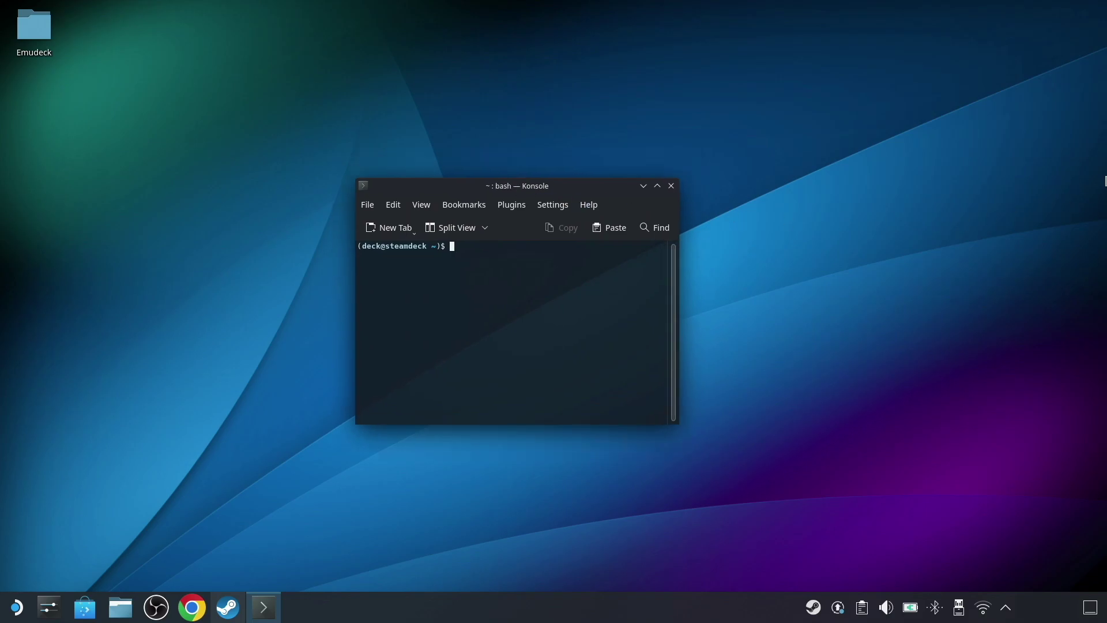
type("flatpak --user override --files")
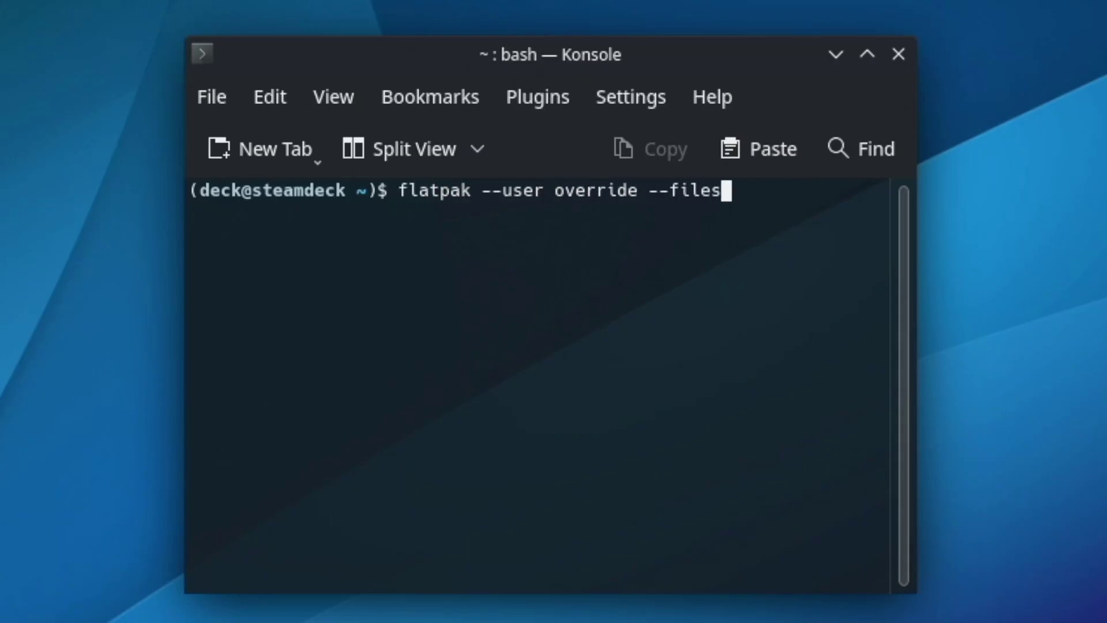
type("ystem=/run/udev:ro com.microsoft.Edge")
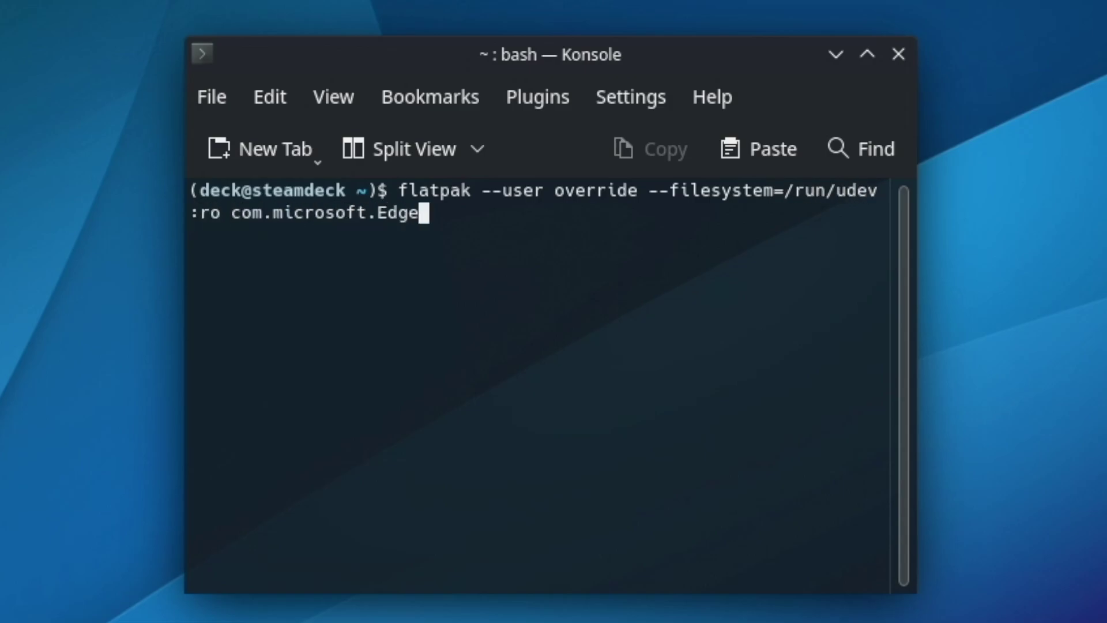
key("Return")
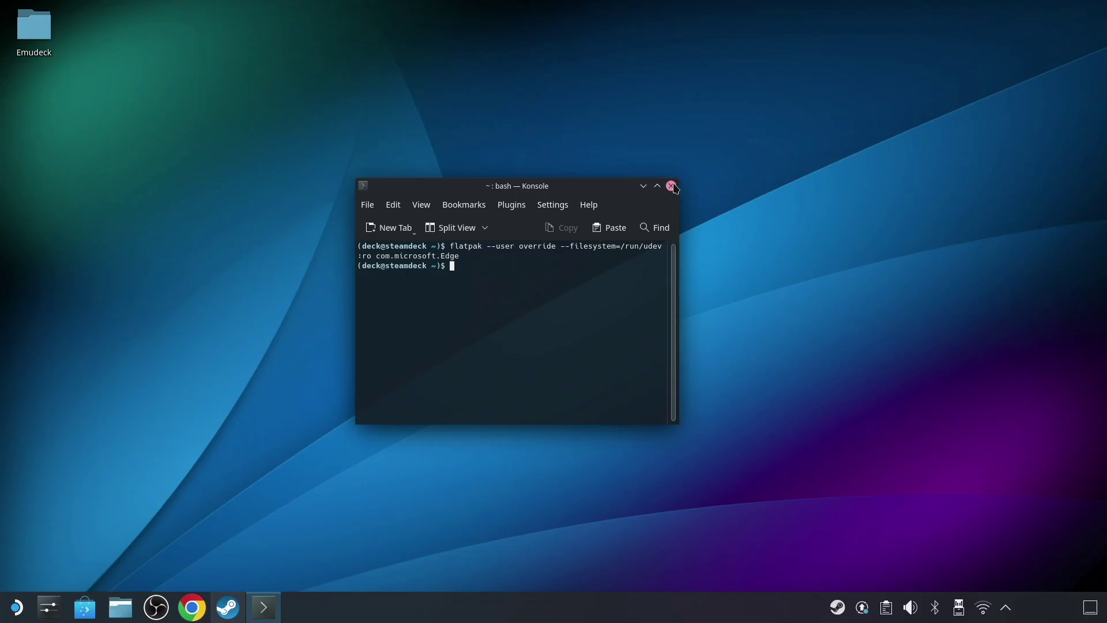
left_click(899, 54)
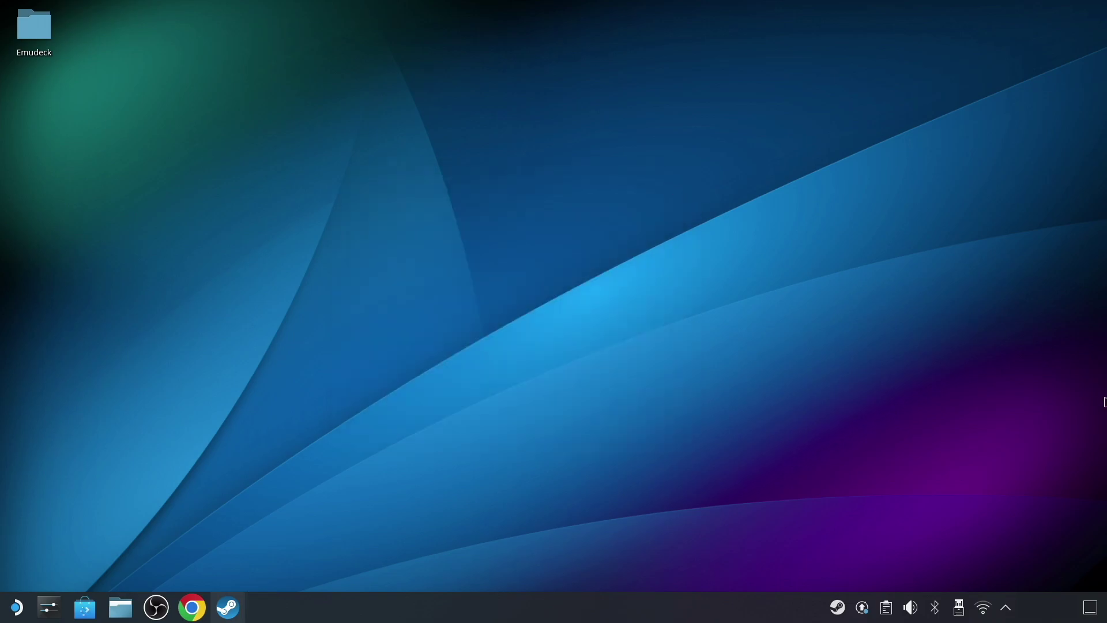
From the Steam tray library, search 'microsof' and open Microsoft Edge (beta) Properties.
right_click(838, 607)
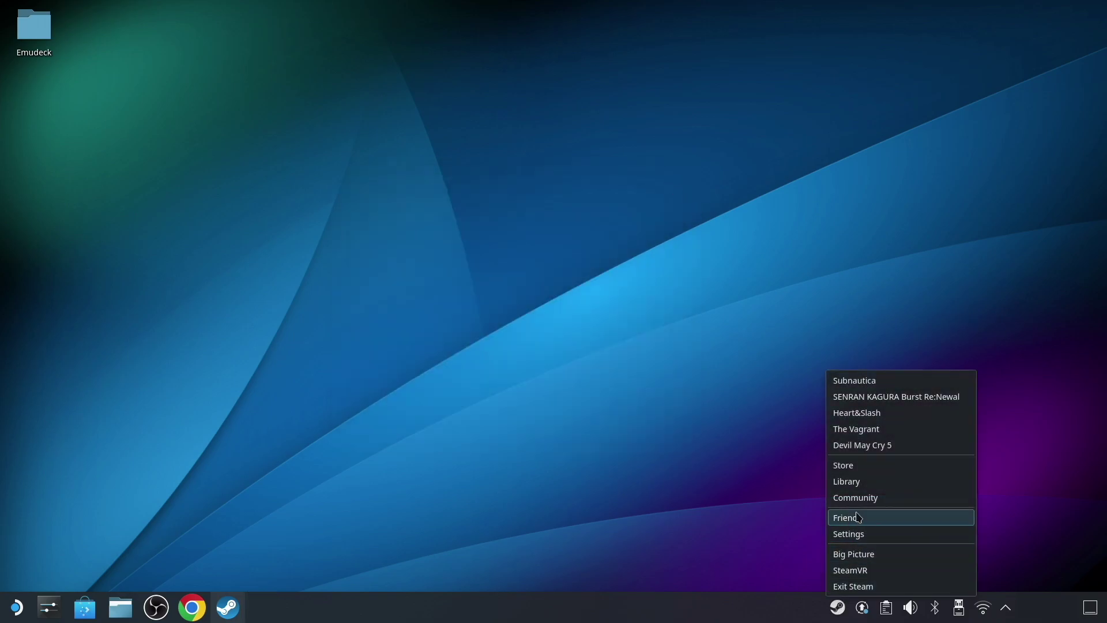
left_click(856, 482)
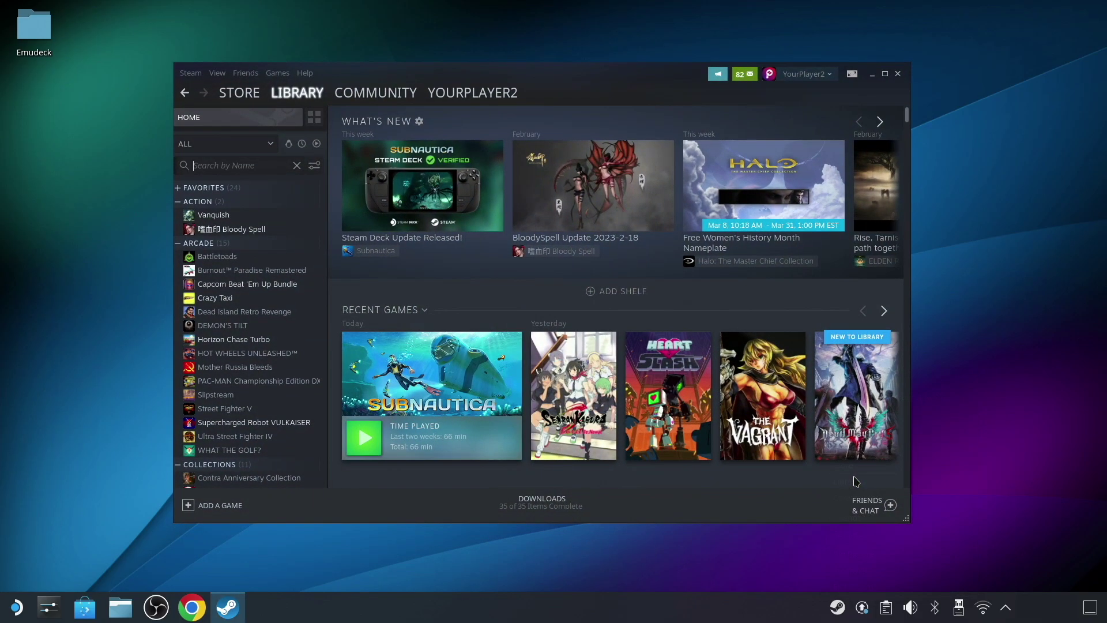
left_click(250, 164)
type("microsof")
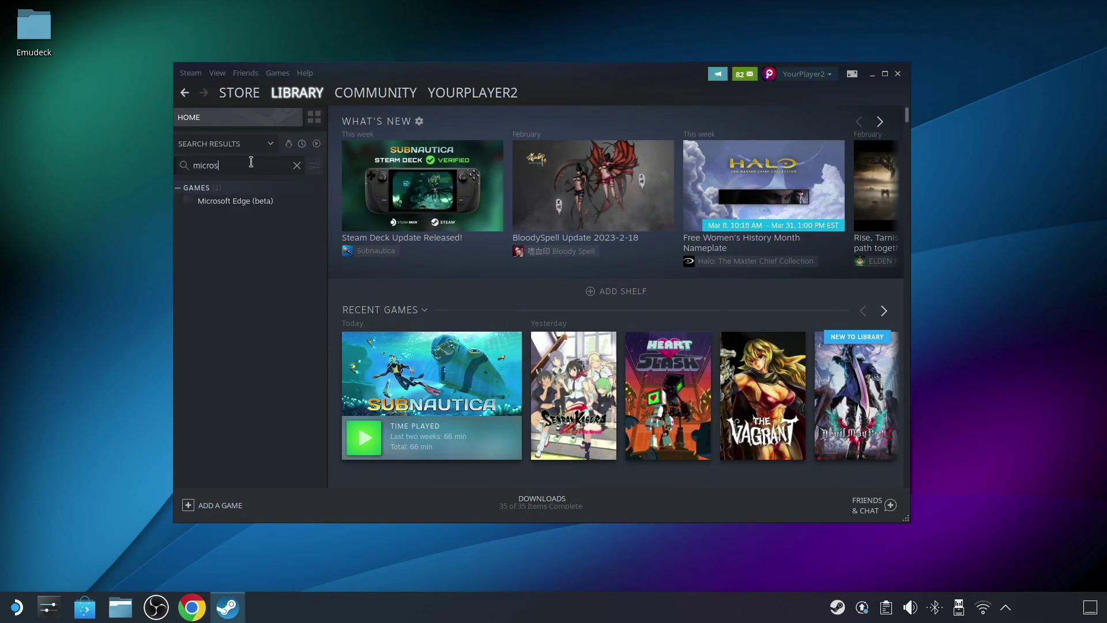
right_click(246, 203)
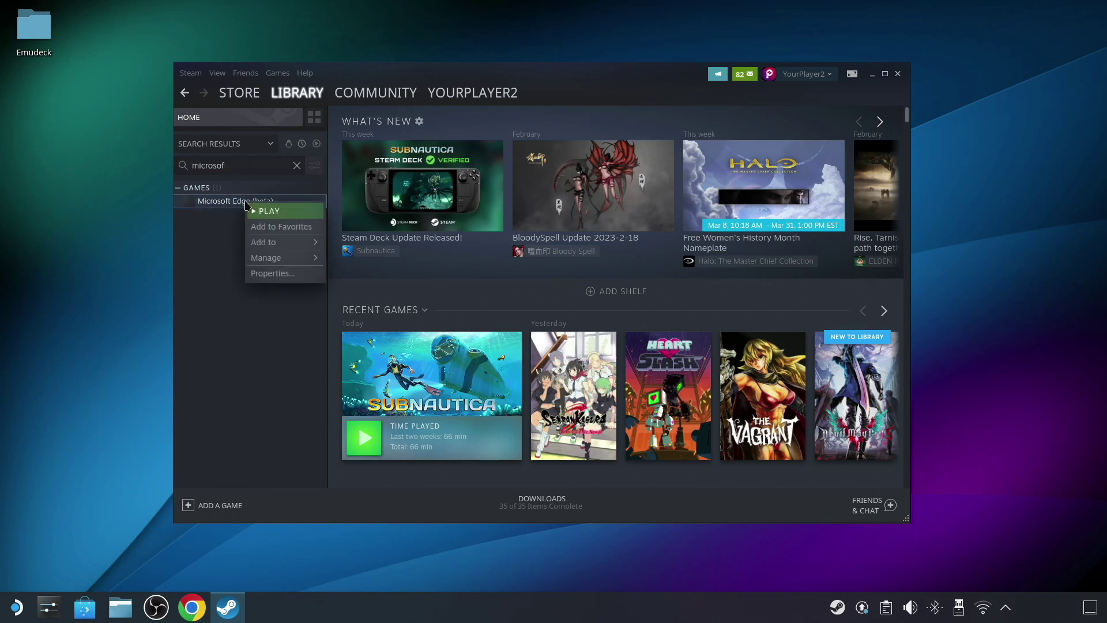
left_click(281, 274)
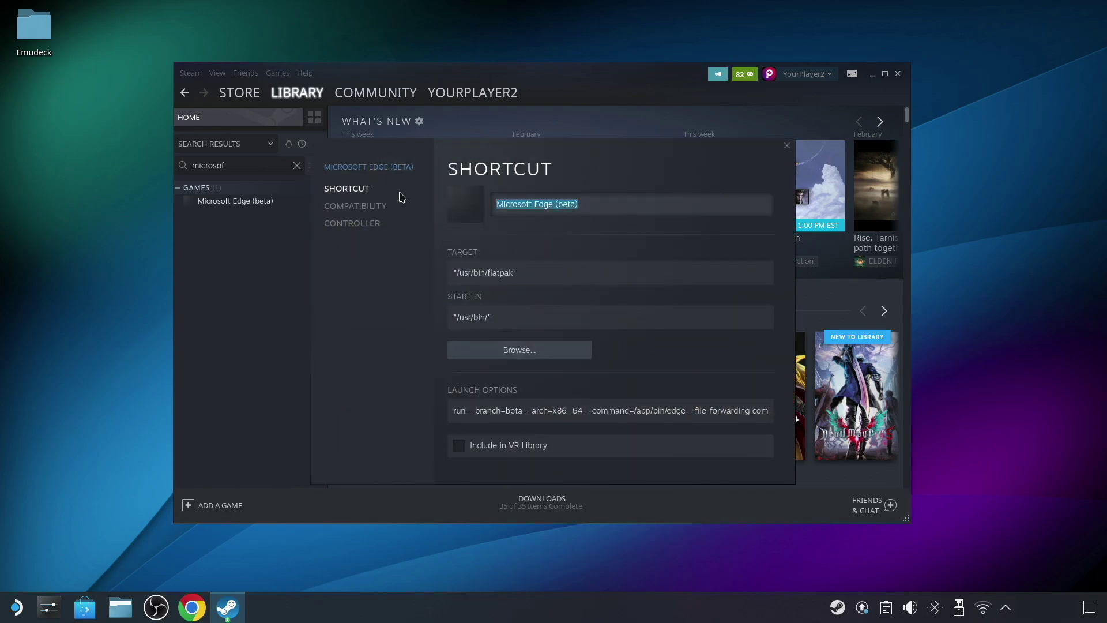
type("Xbox")
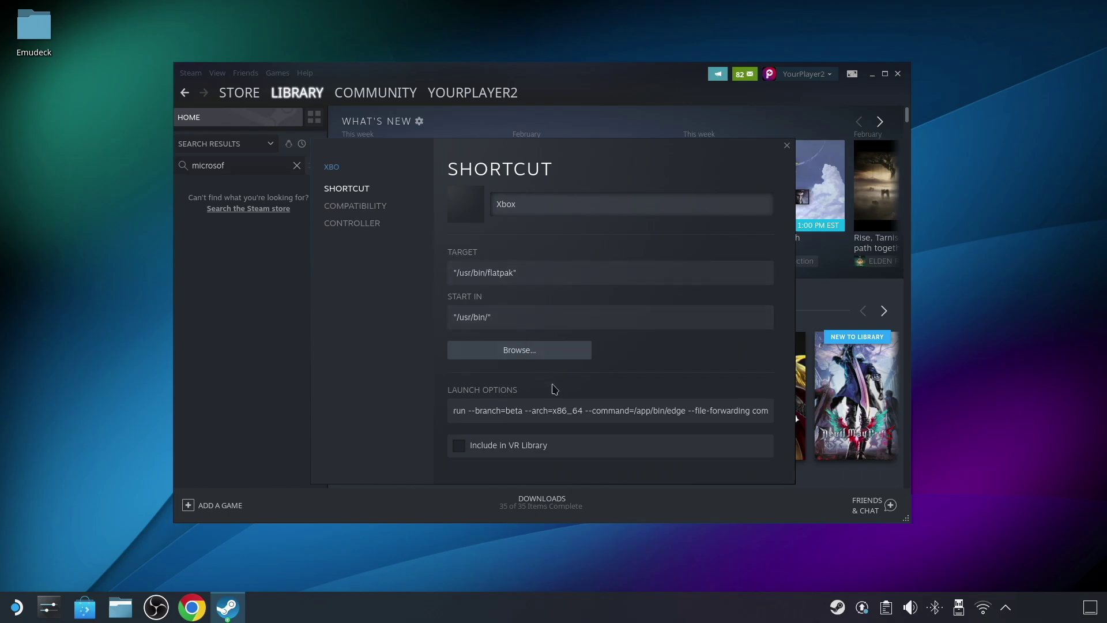
left_click(663, 410)
key("Right")
key("Right")
key("Right")
key("Right")
key("Right")
key("Right")
key("Right")
key("Right")
key("Right")
key("Right")
key("Right")
key("Right")
key("Right")
key("Right")
key("Right")
key("Right")
key("Right")
key("Right")
key("Right")
key("Right")
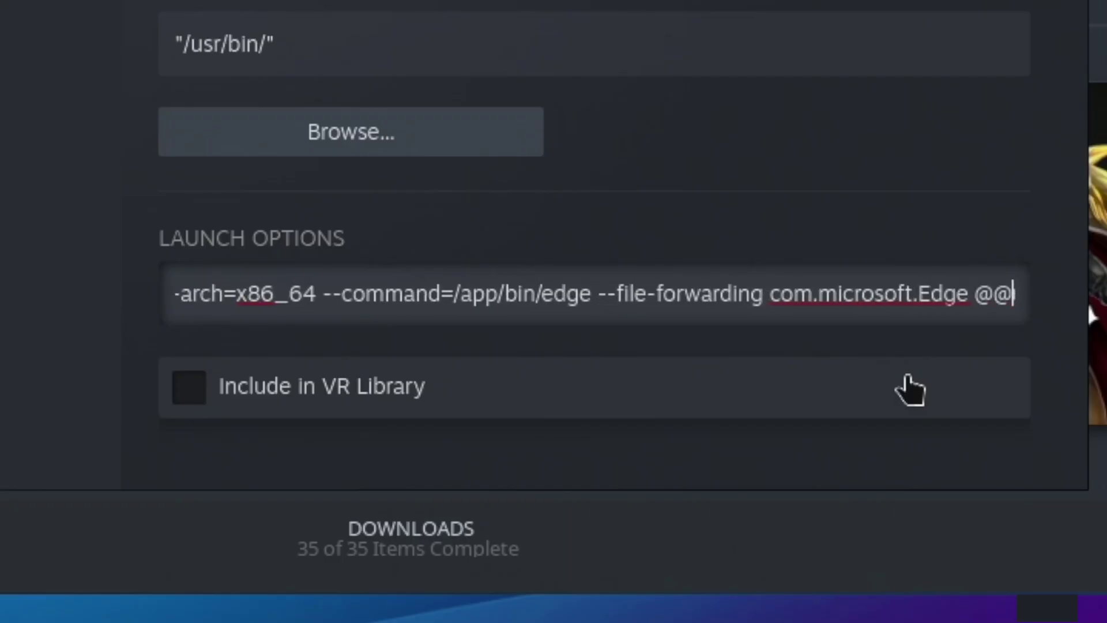
key("Right")
key("Right")
key("Right")
key("Right")
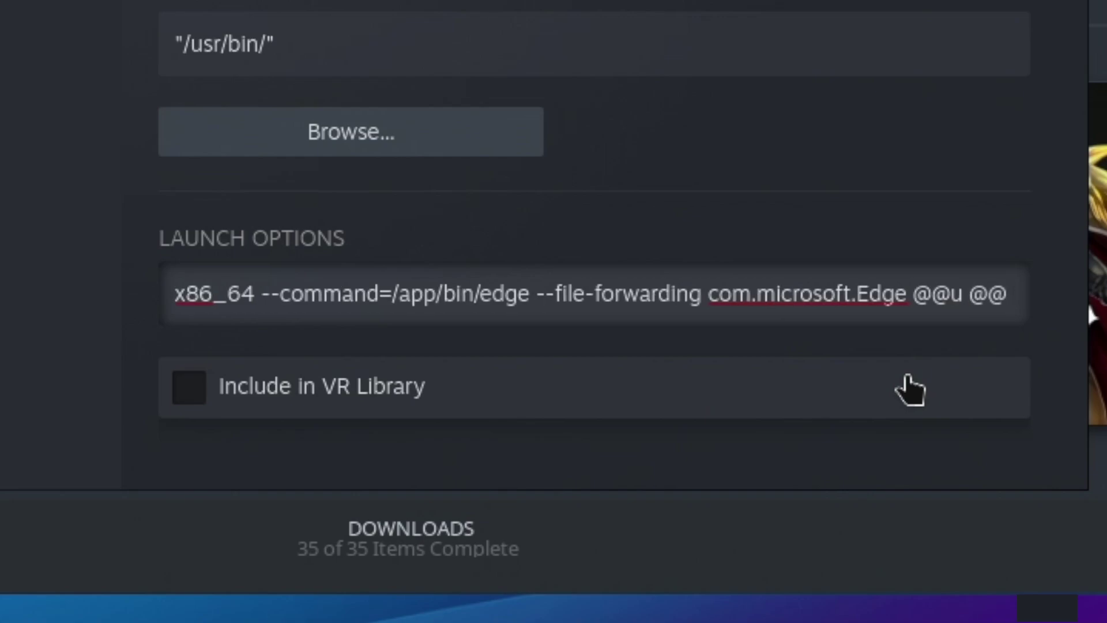
type("--window-size=1024,640 --force-dev")
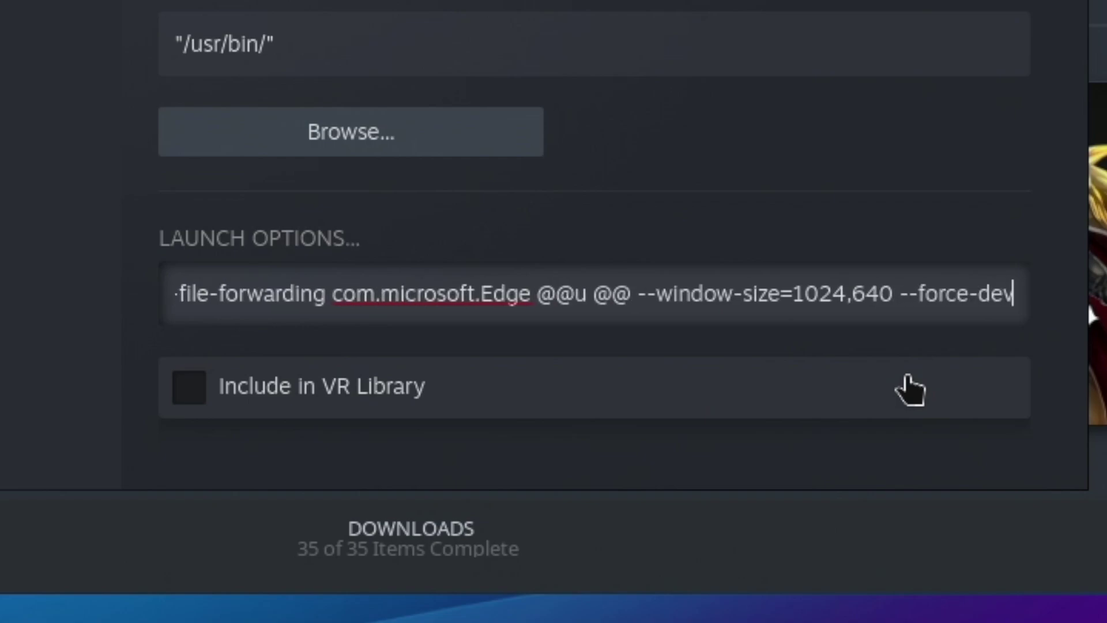
type("-scale-factor=1")
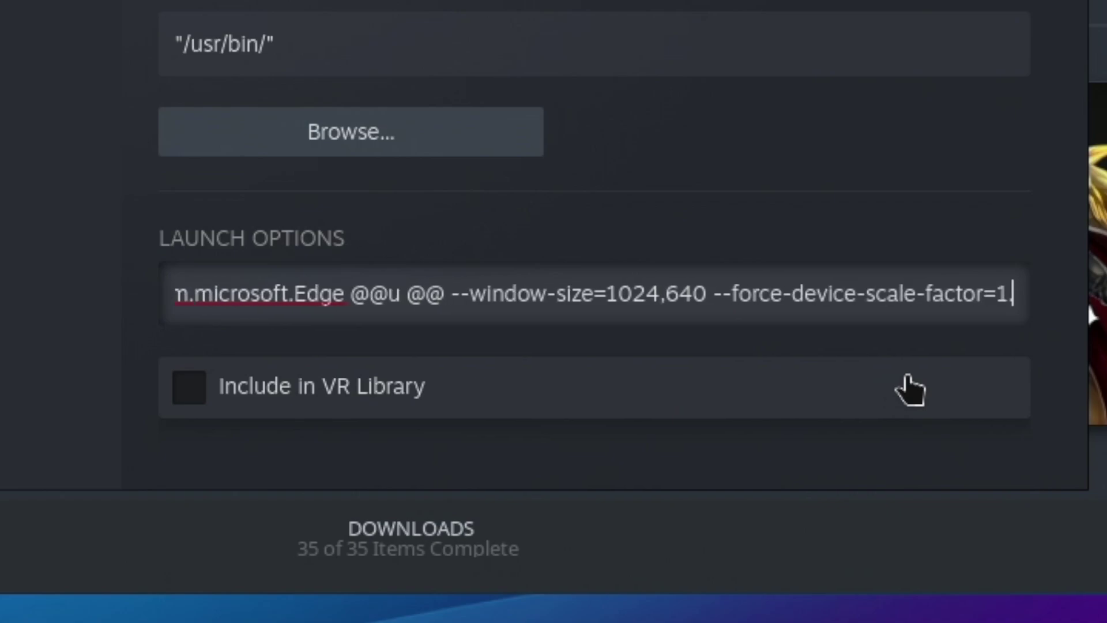
type(".25 --device-scale-factor=1")
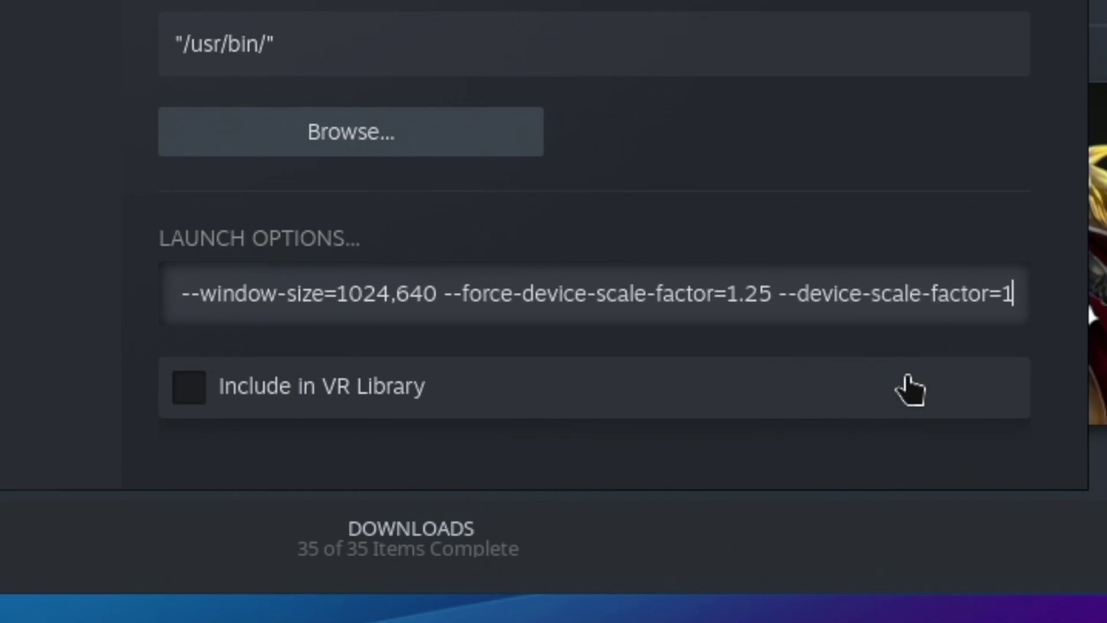
type(".25 --kios")
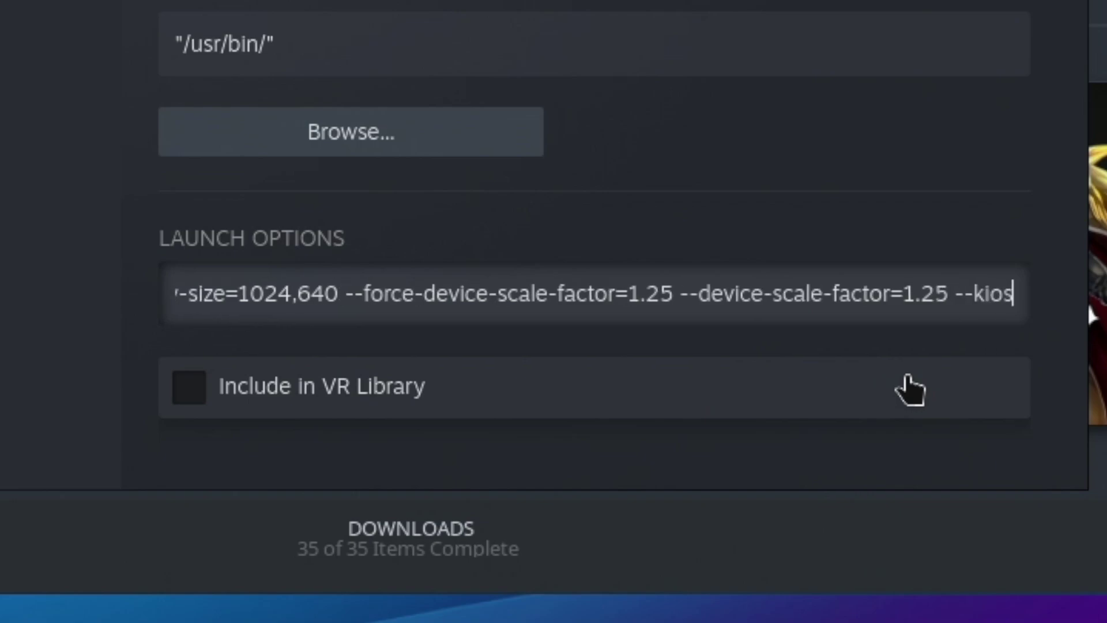
type("k ")
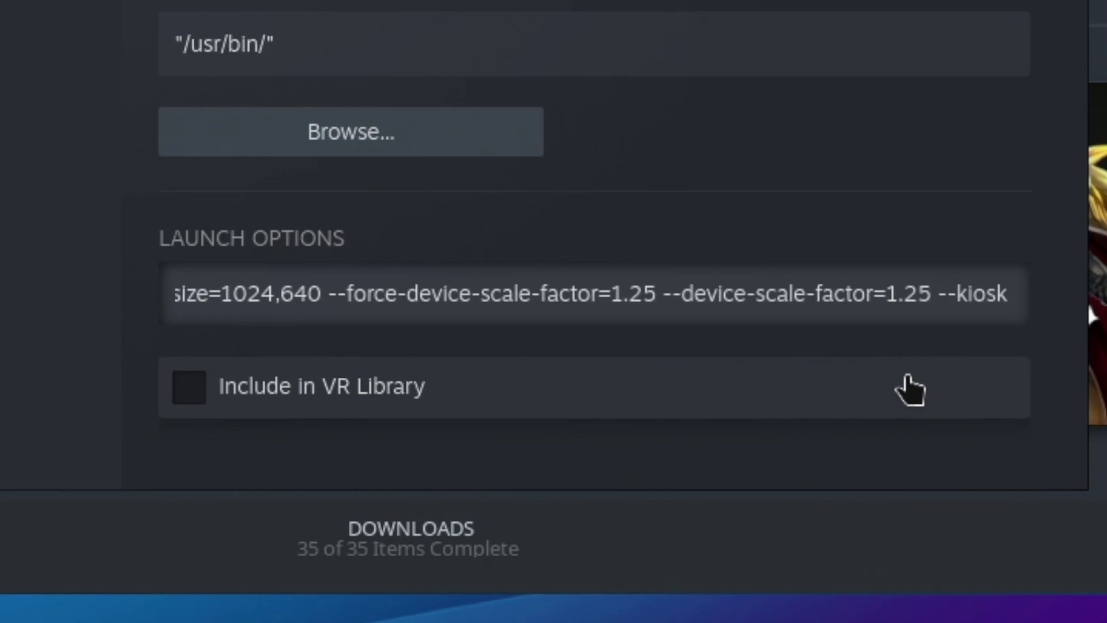
type("\"https://www.xbox.com/play\"")
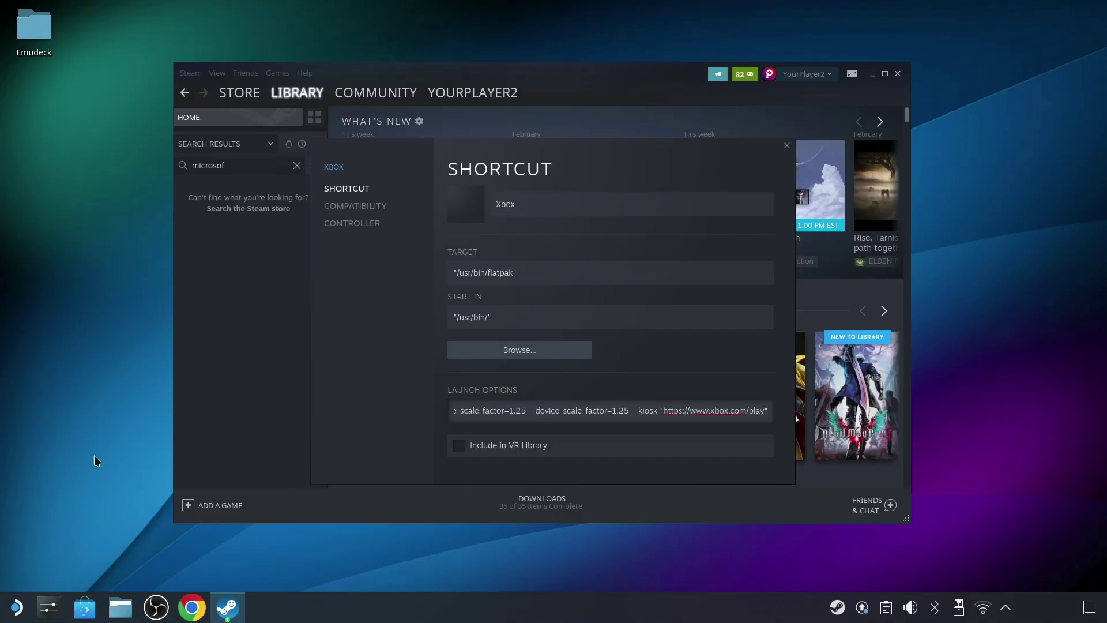
left_click(99, 456)
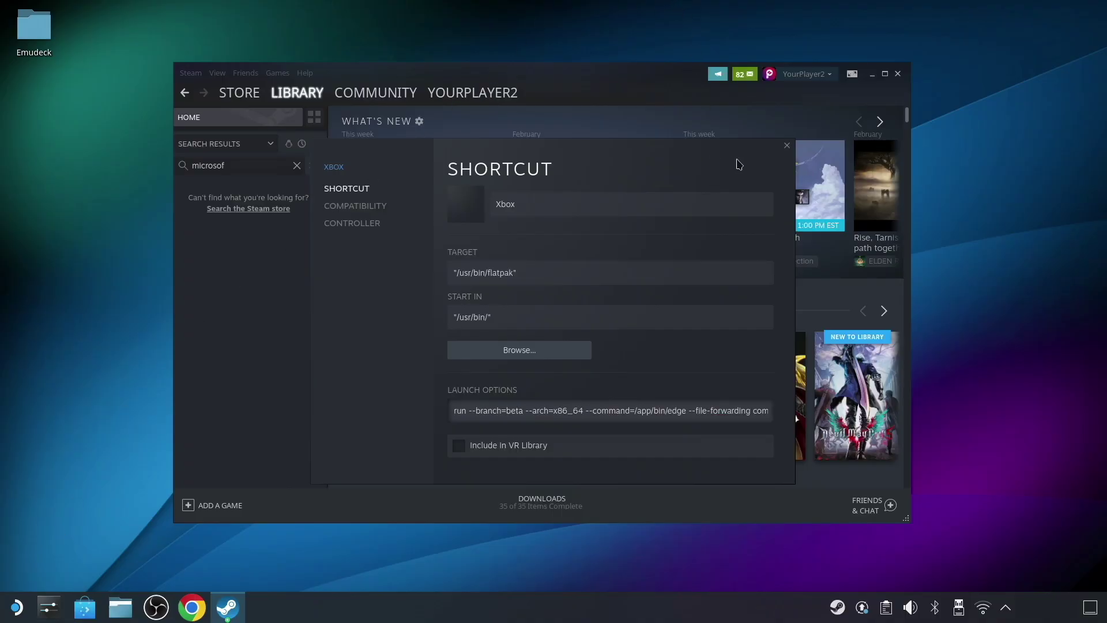
Close the properties and find the Xbox shortcut by searching the library for 'xbox'.
left_click(786, 145)
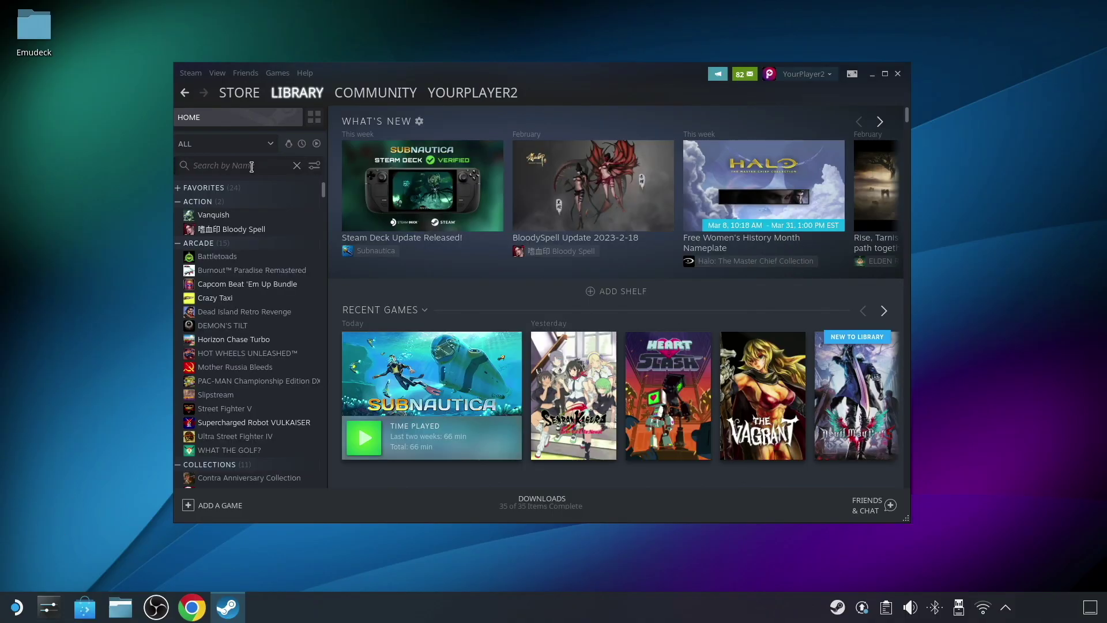
left_click(251, 167)
type("xbox")
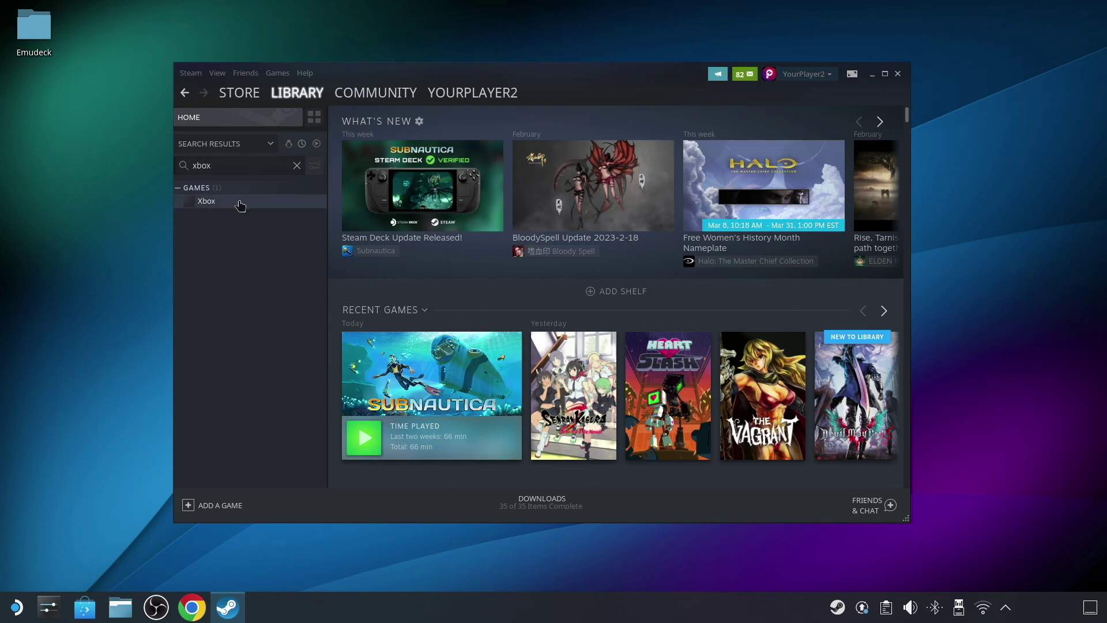
left_click(240, 206)
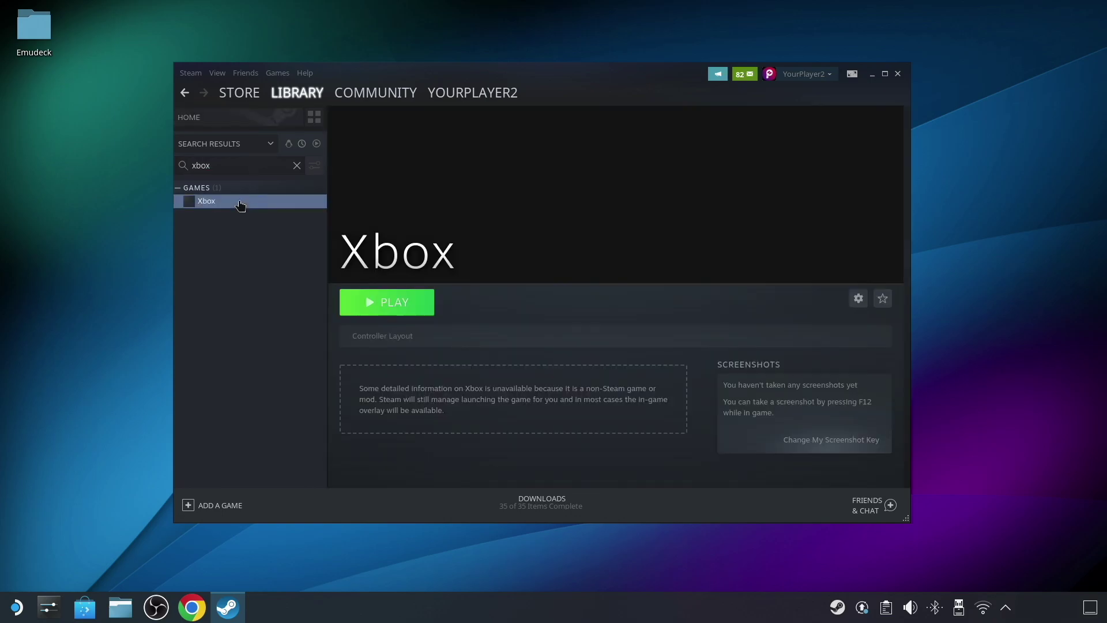
right_click(240, 206)
Apply the Gamepad with Mouse Trackpad controller layout to Xbox, then close Steam's window.
mouse_move(290, 256)
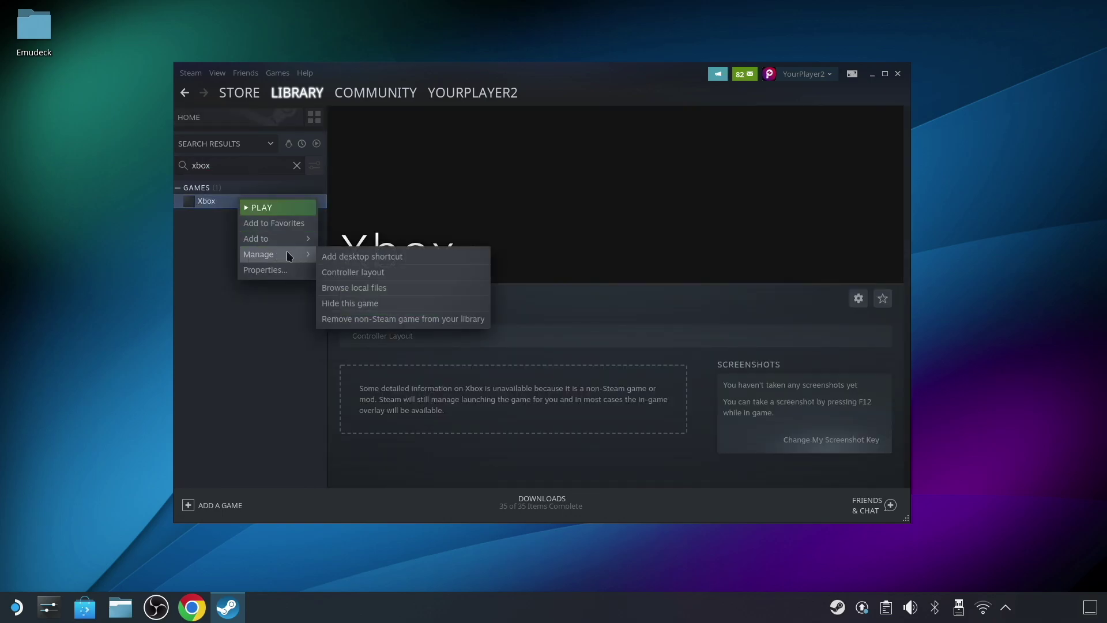
left_click(363, 276)
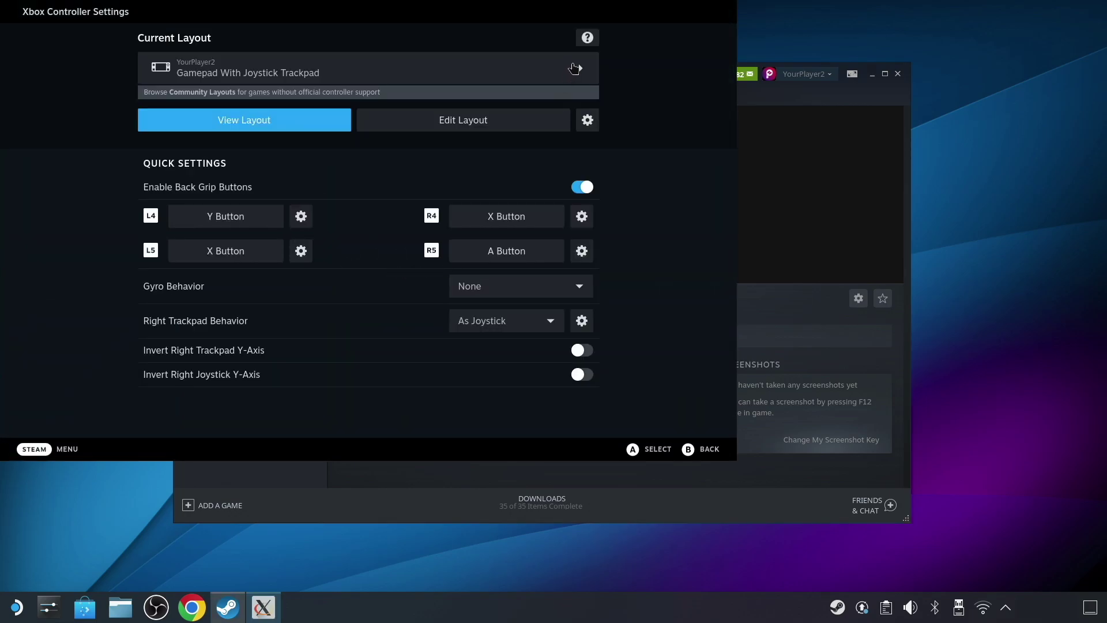
left_click(574, 68)
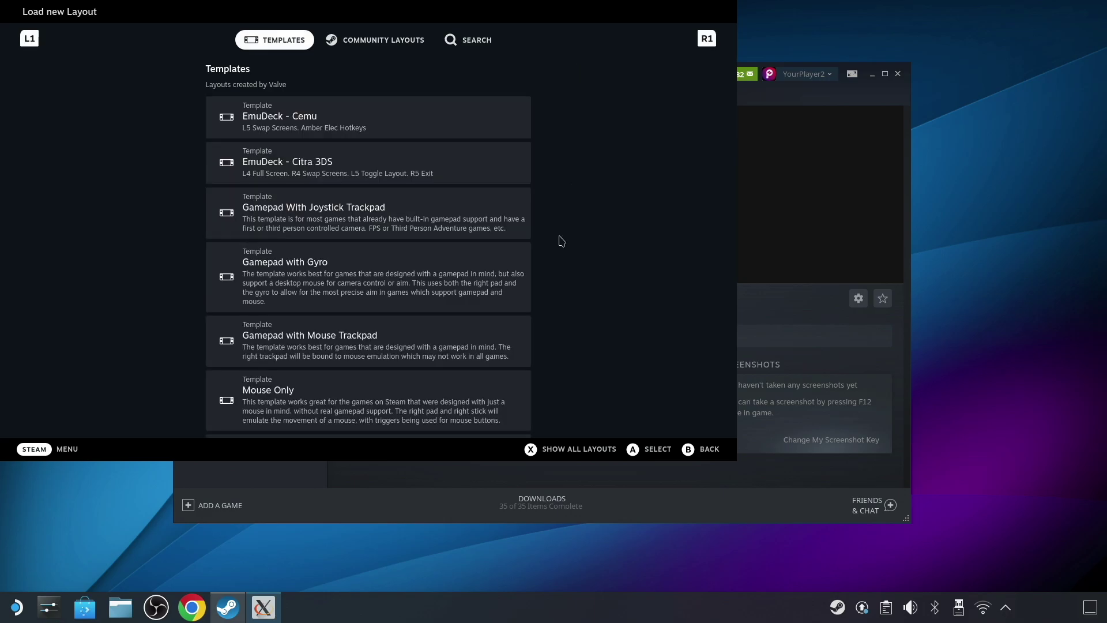
scroll(341, 214, "down", 1)
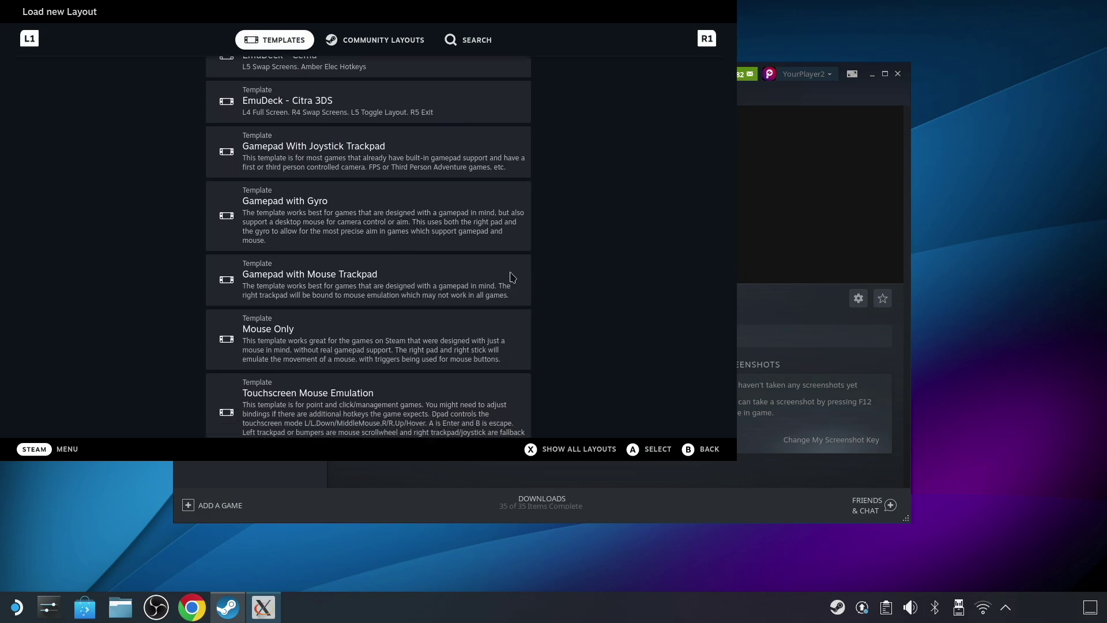
left_click(314, 287)
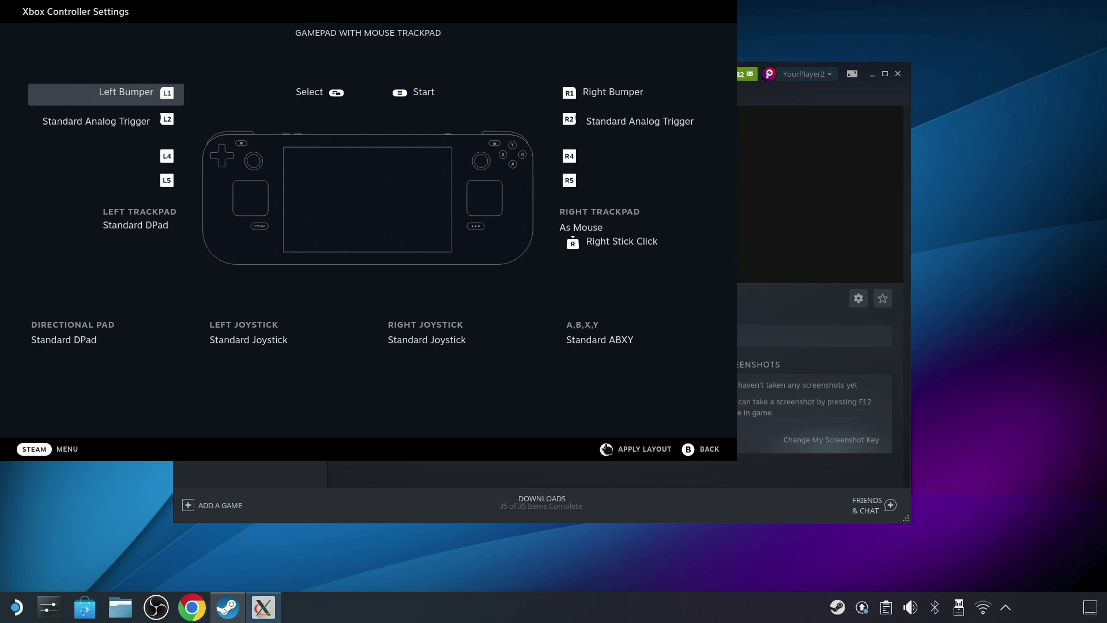
left_click(640, 449)
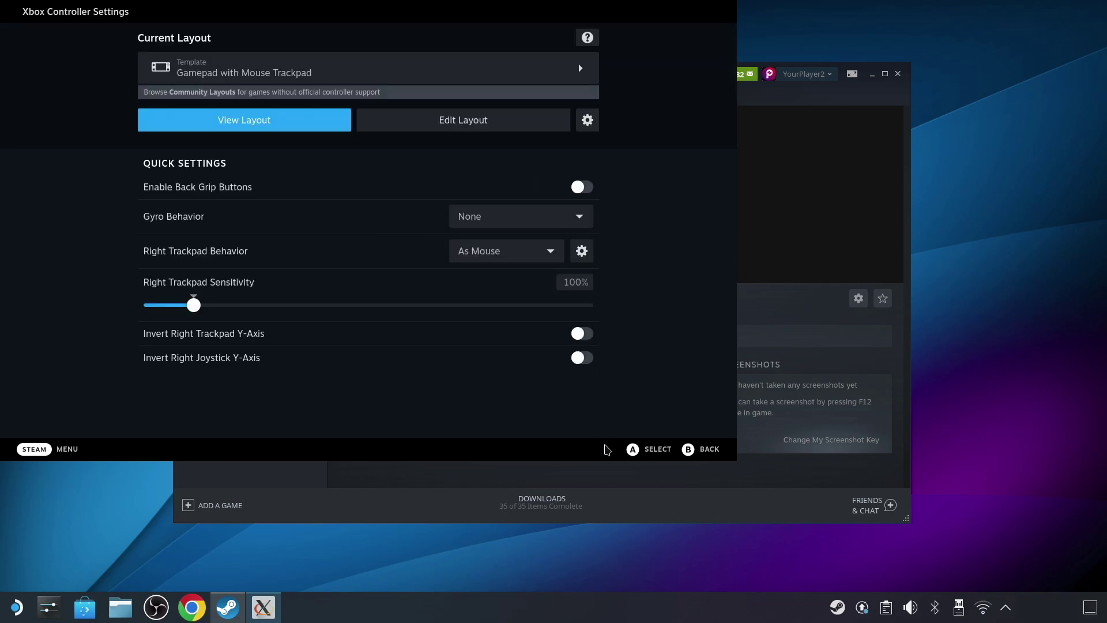
left_click(708, 449)
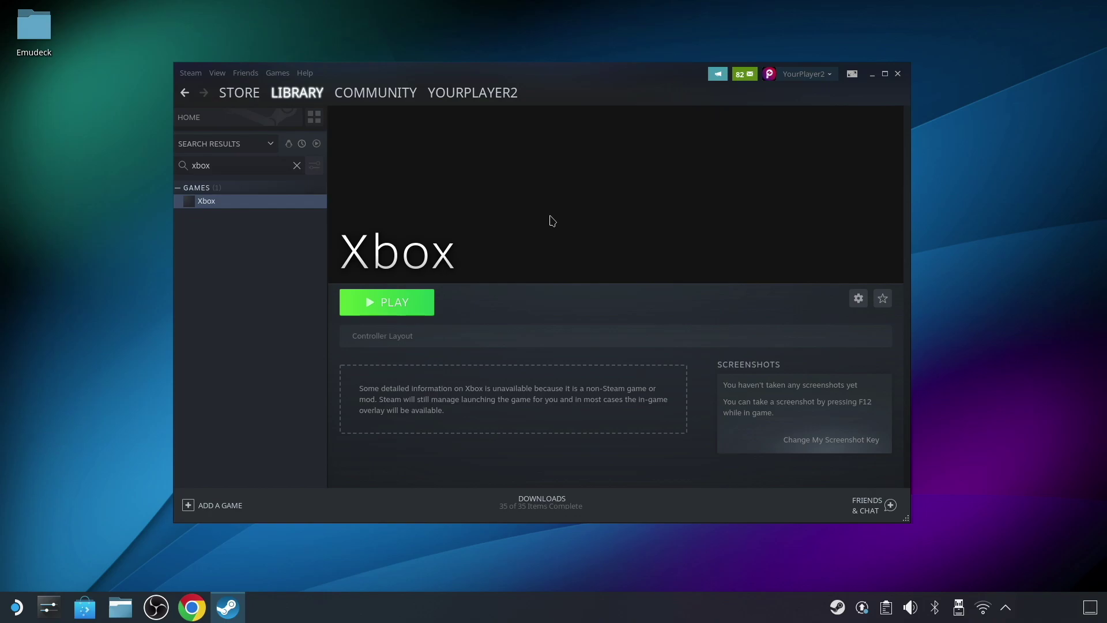
left_click(873, 75)
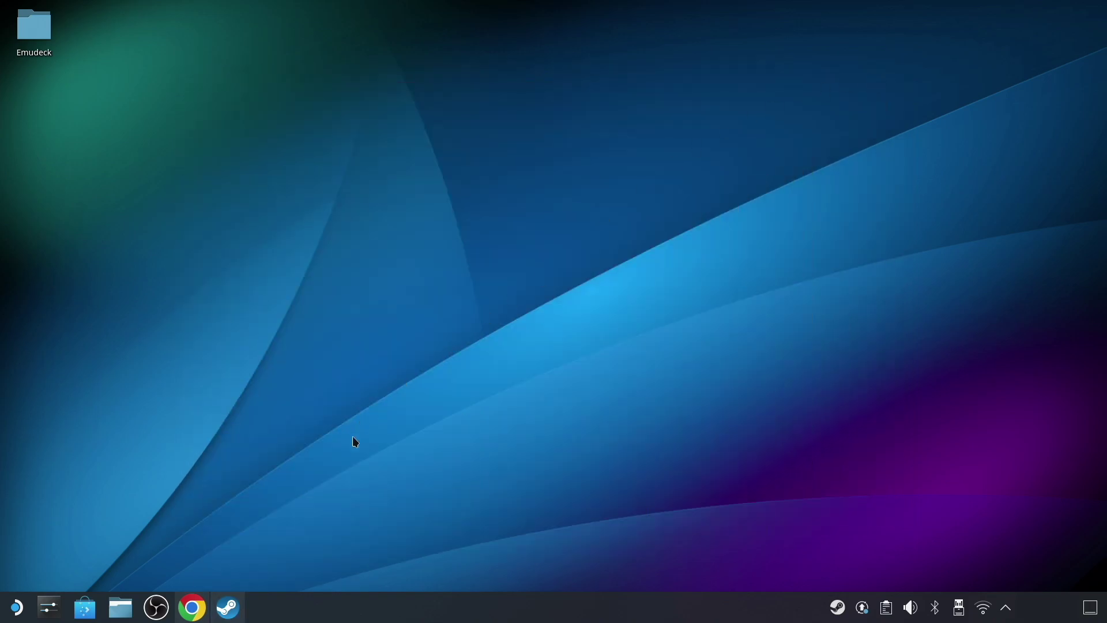
Search SteamGridDB in the browser for 'xbox' and browse the grid artwork results.
left_click(193, 611)
left_click(511, 282)
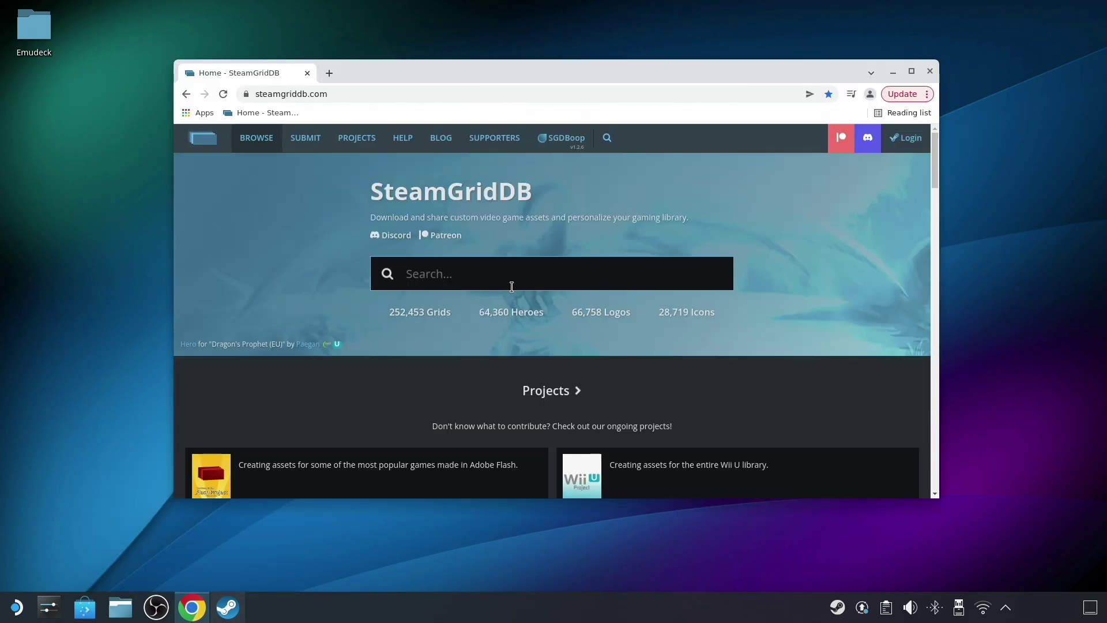
type("xbox")
key("Return")
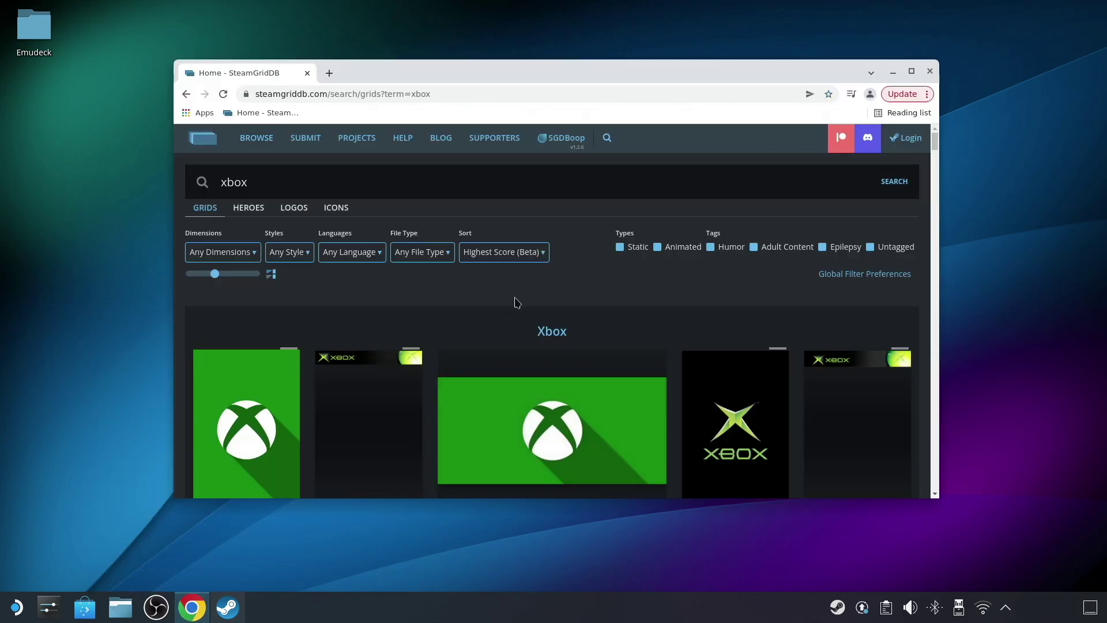
scroll(717, 360, "down", 1)
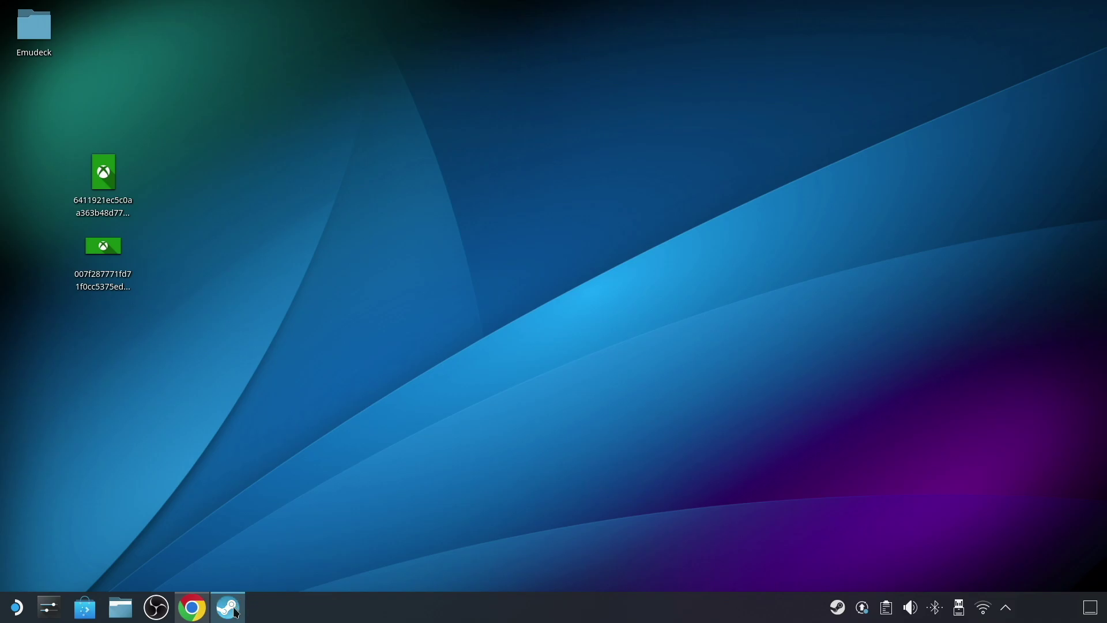
left_click(231, 609)
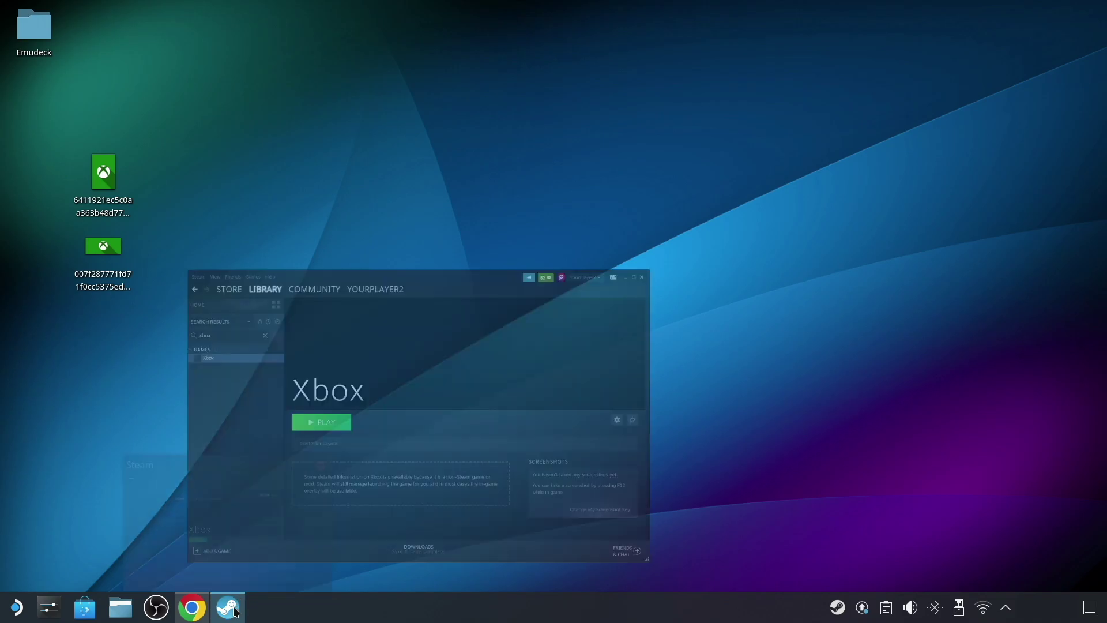
Set Xbox Grid Wide.jpg from the Desktop as the Xbox page's custom background.
right_click(513, 158)
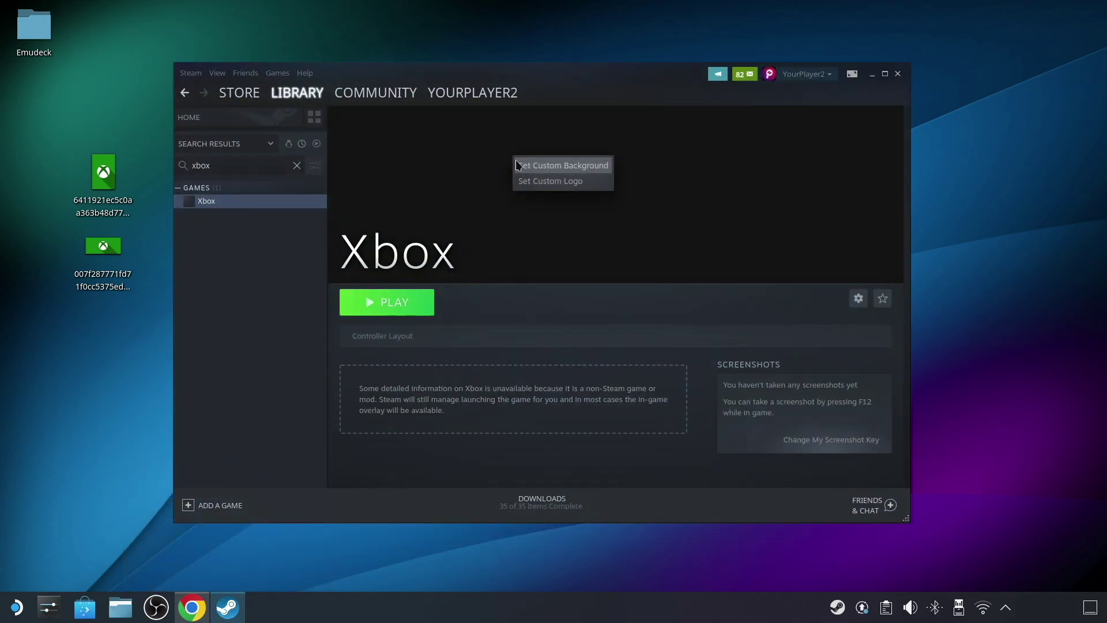
left_click(517, 164)
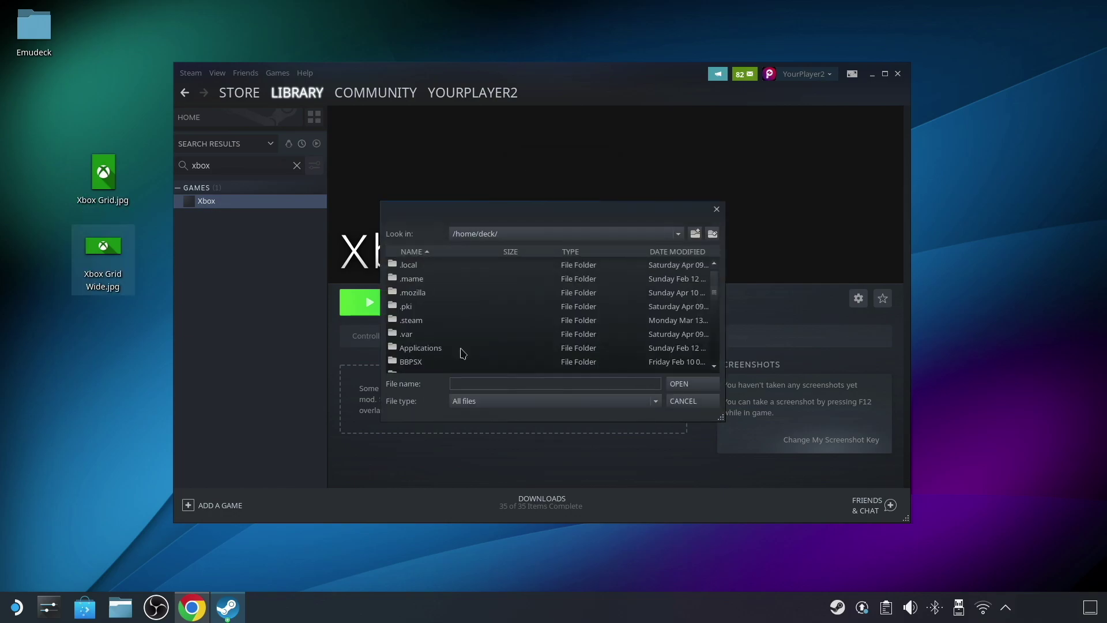
scroll(432, 311, "up", 1)
double_click(418, 266)
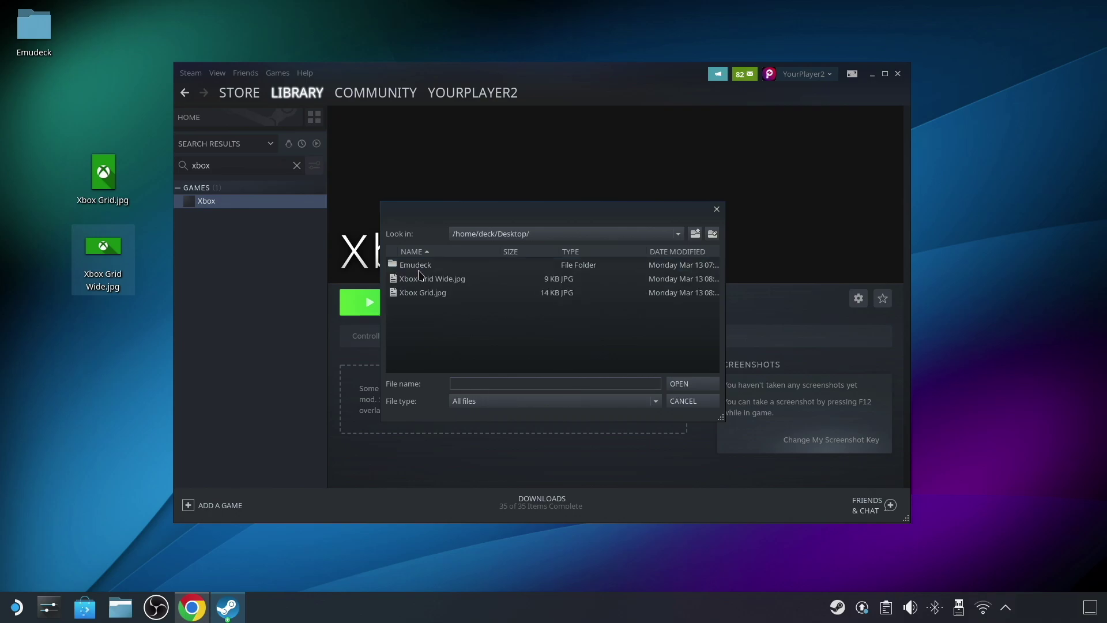
double_click(421, 280)
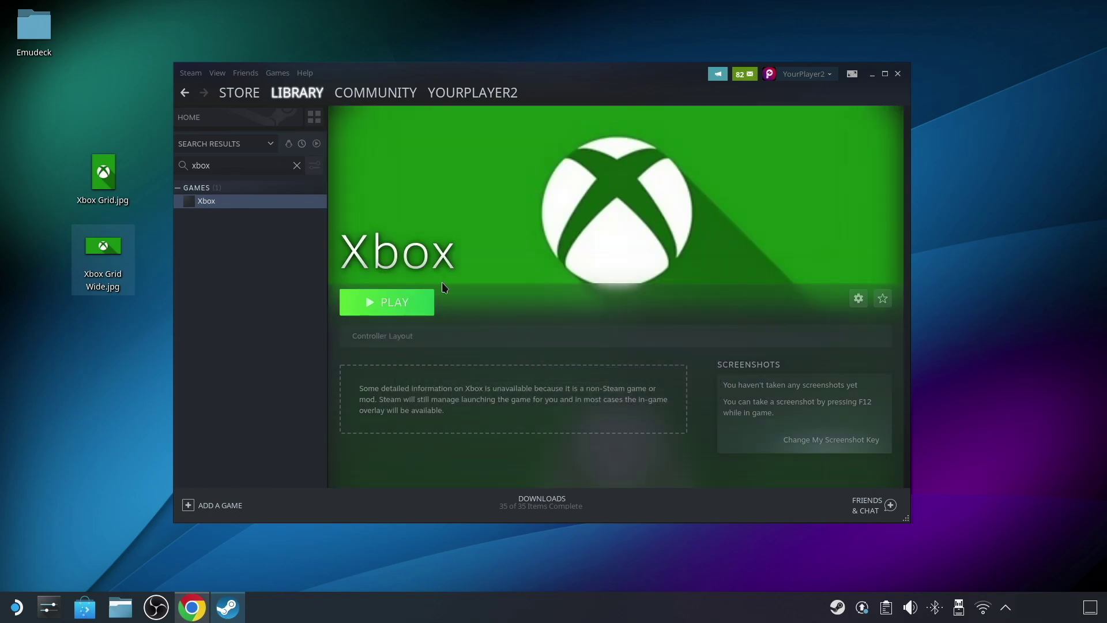
left_click(188, 117)
Set Xbox Grid.jpg as the Xbox tile's custom artwork, showing all file types.
scroll(789, 403, "down", 8)
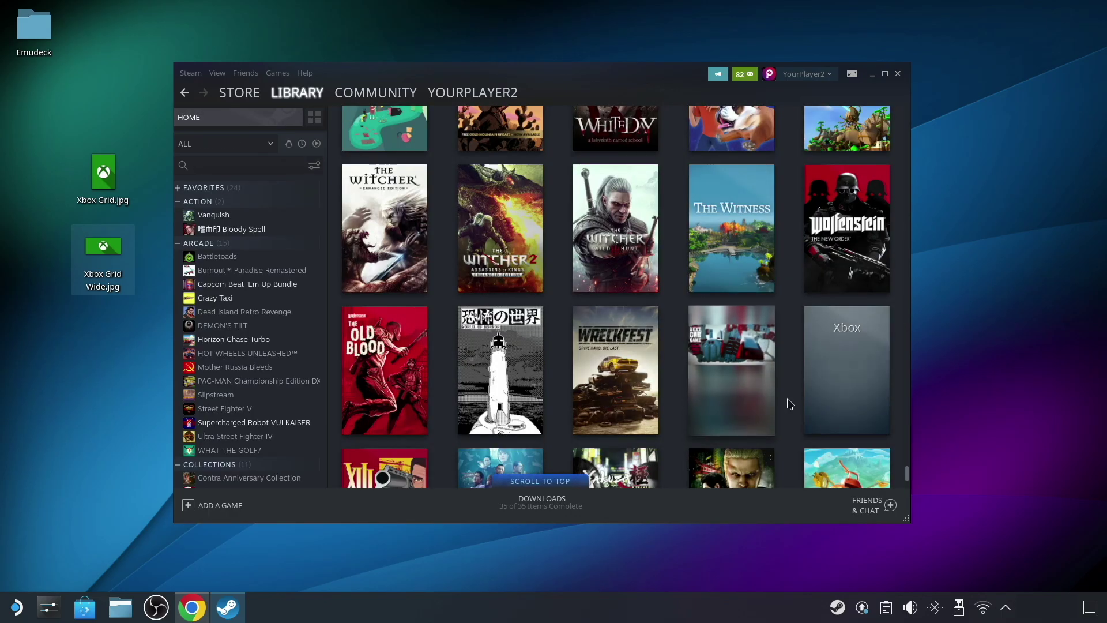
right_click(826, 358)
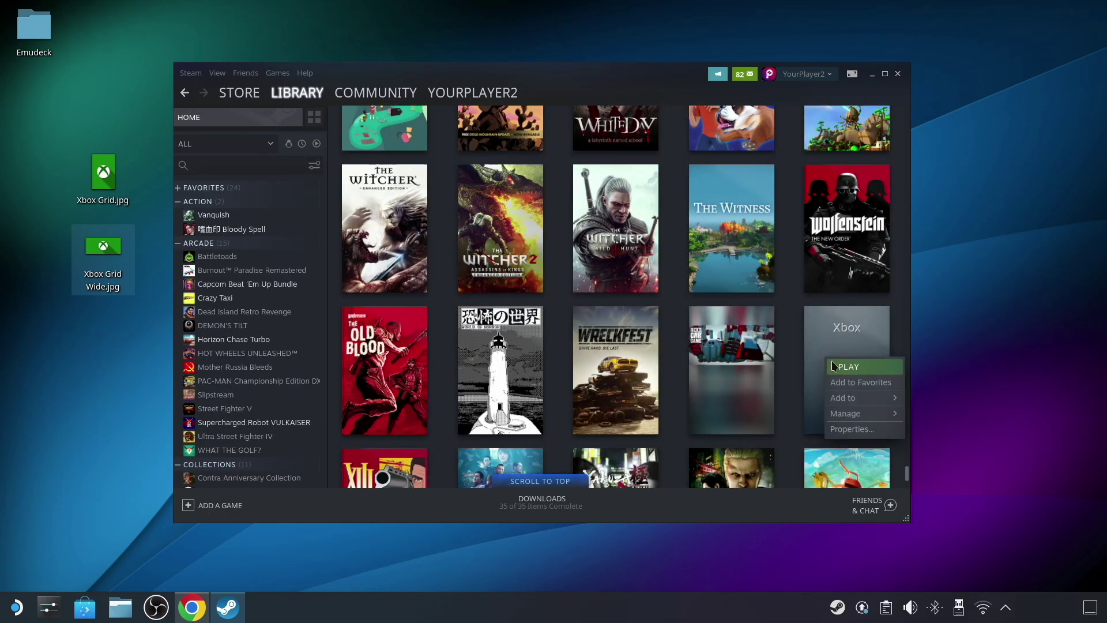
mouse_move(853, 412)
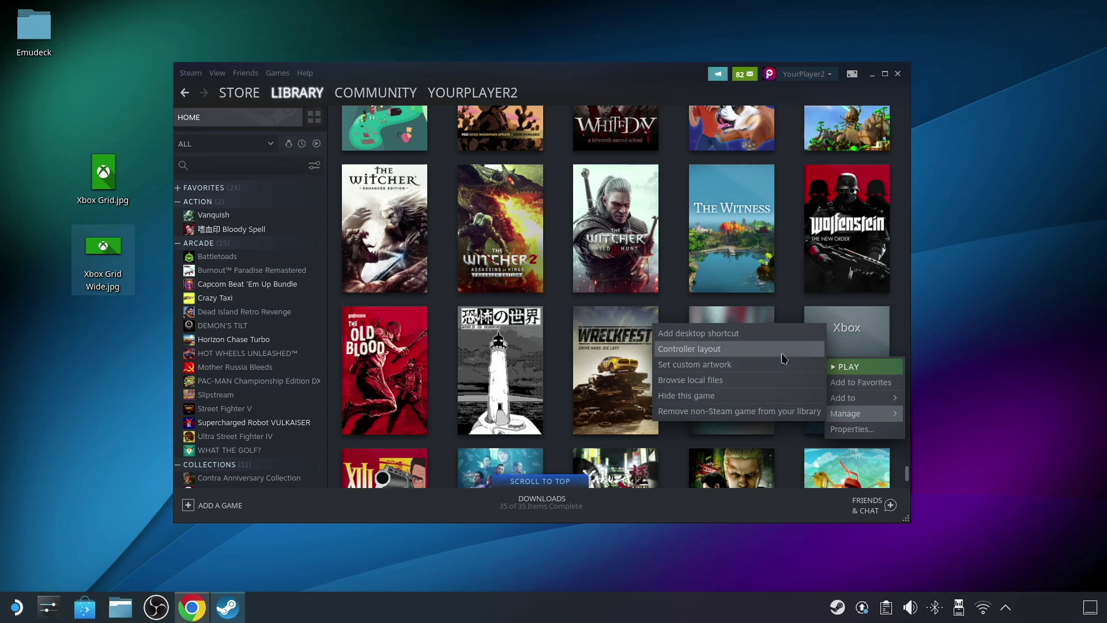
left_click(781, 369)
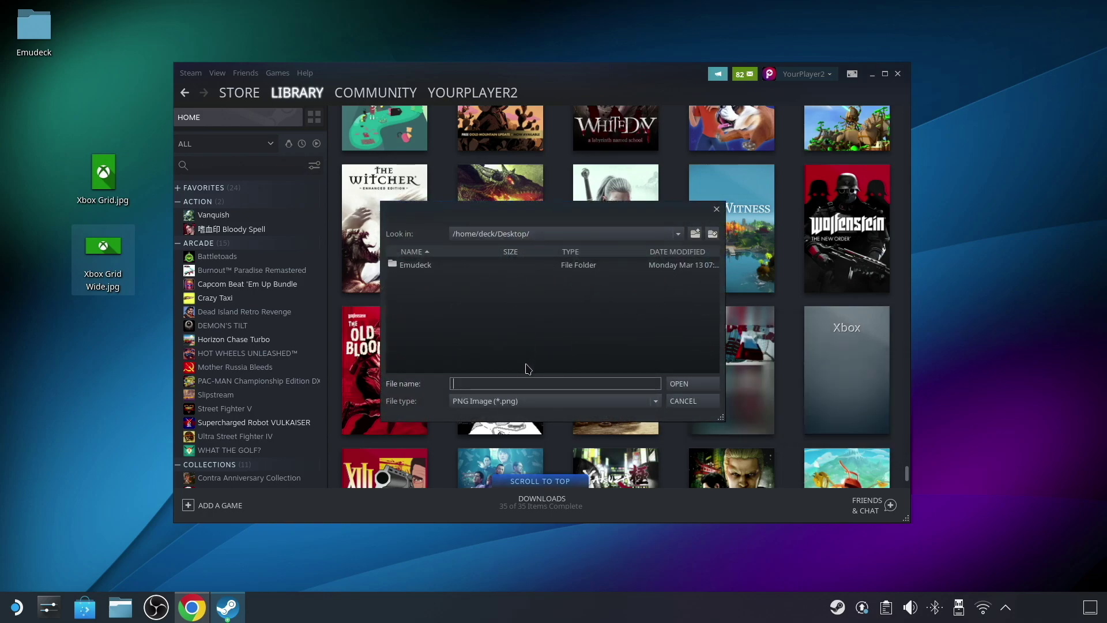
left_click(519, 402)
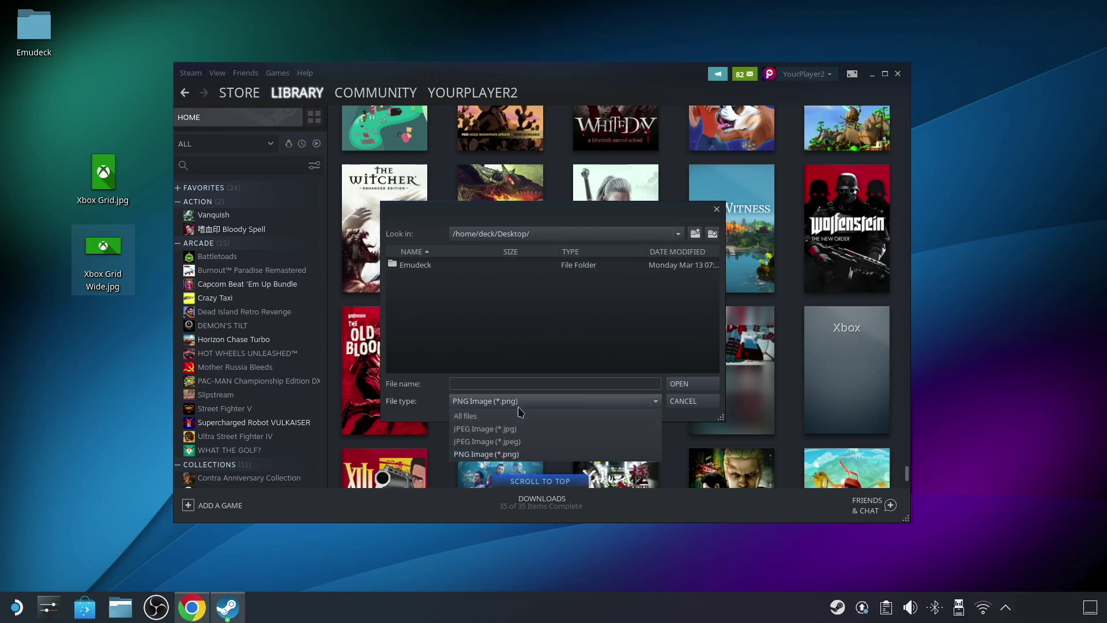
left_click(520, 415)
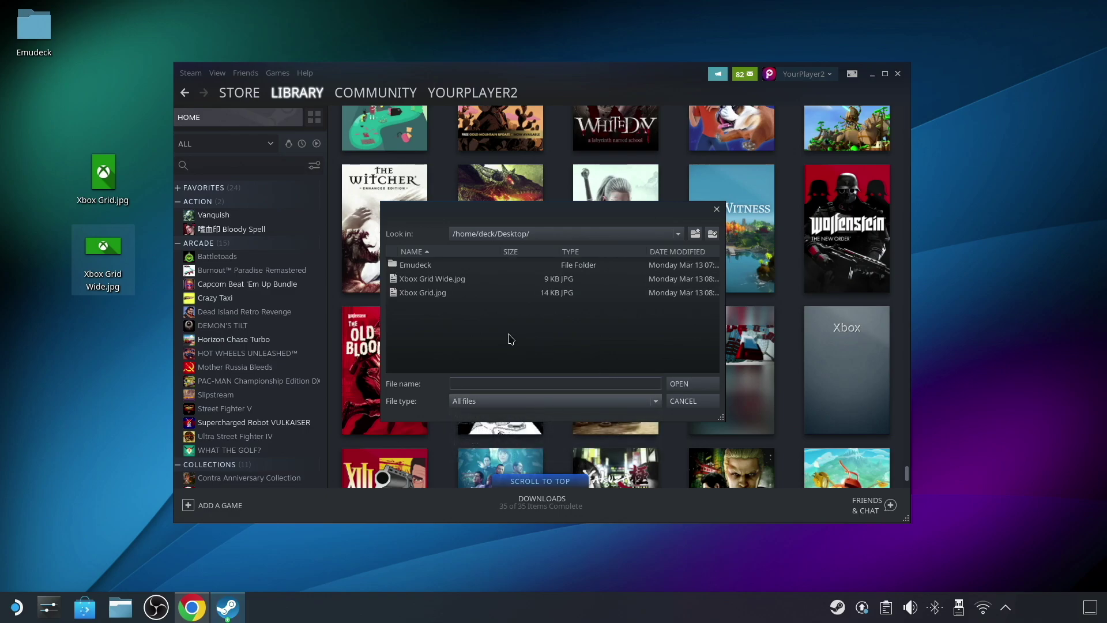
left_click(440, 294)
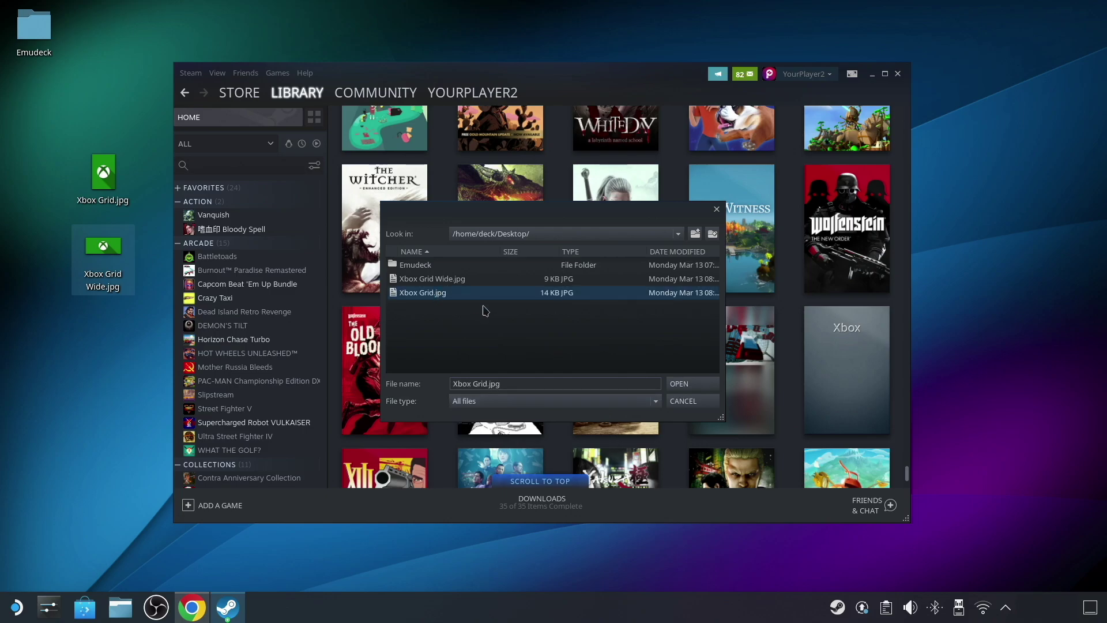
left_click(678, 383)
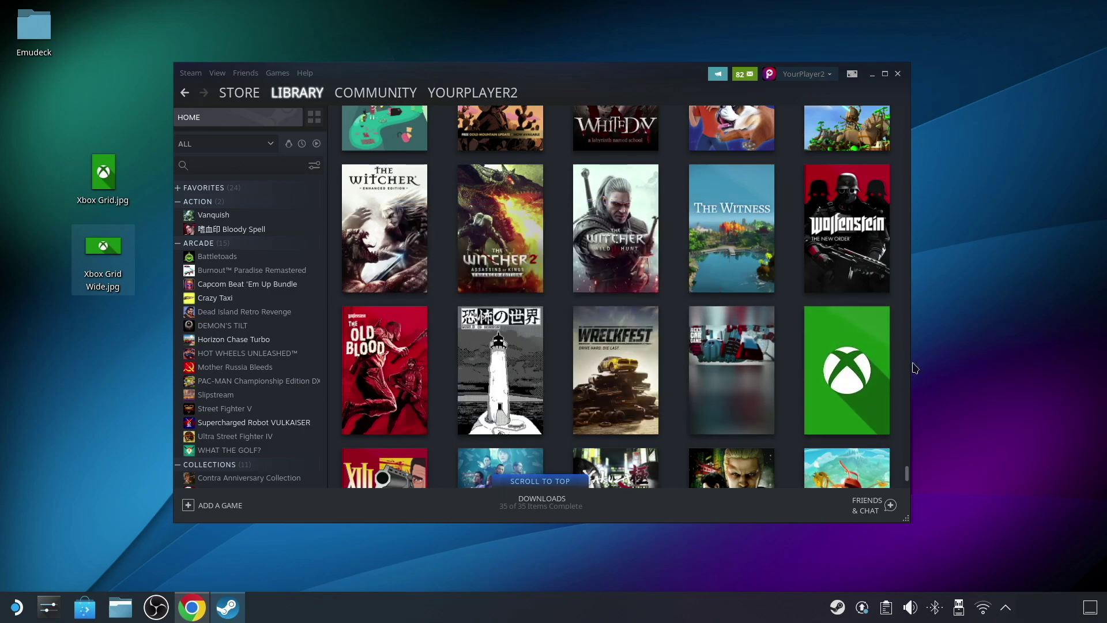
Reopen the Xbox shortcut's properties to review its configuration.
mouse_move(889, 410)
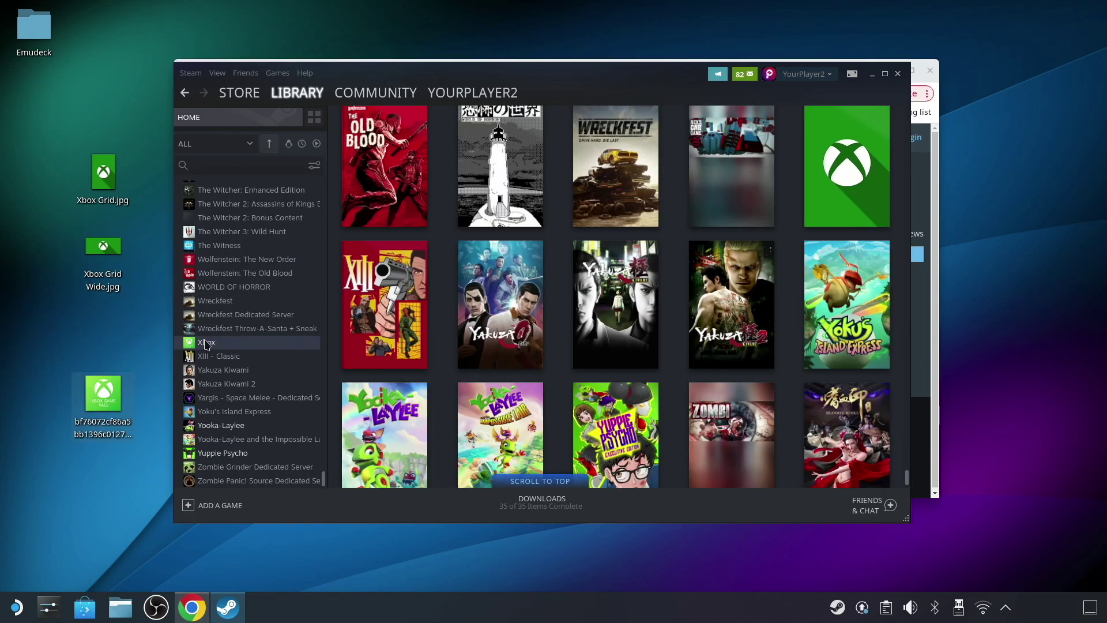
right_click(205, 344)
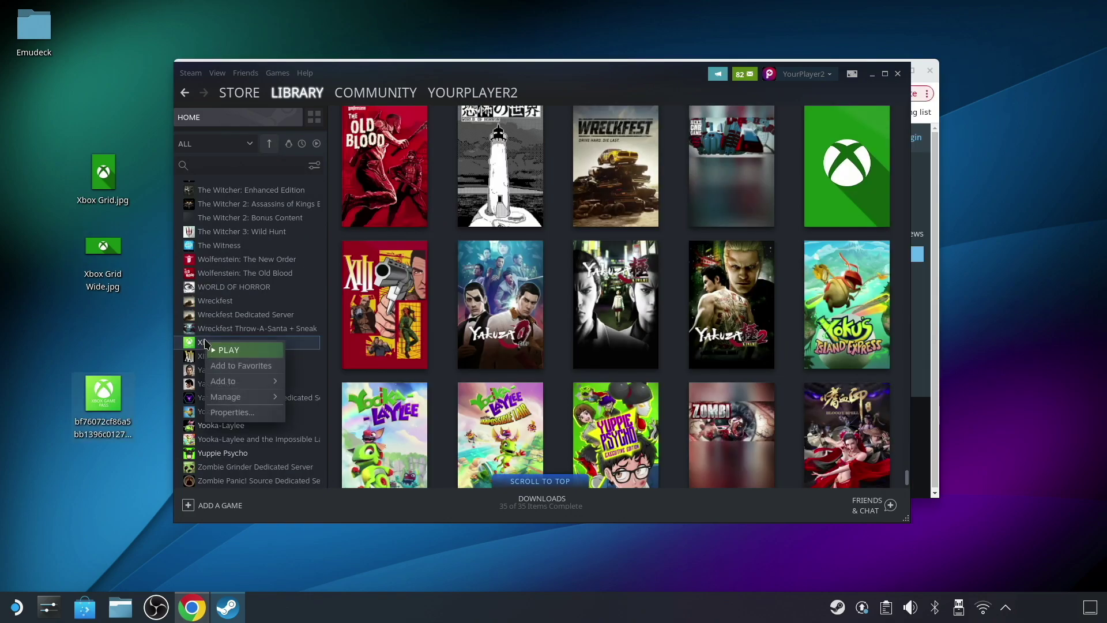
mouse_move(236, 398)
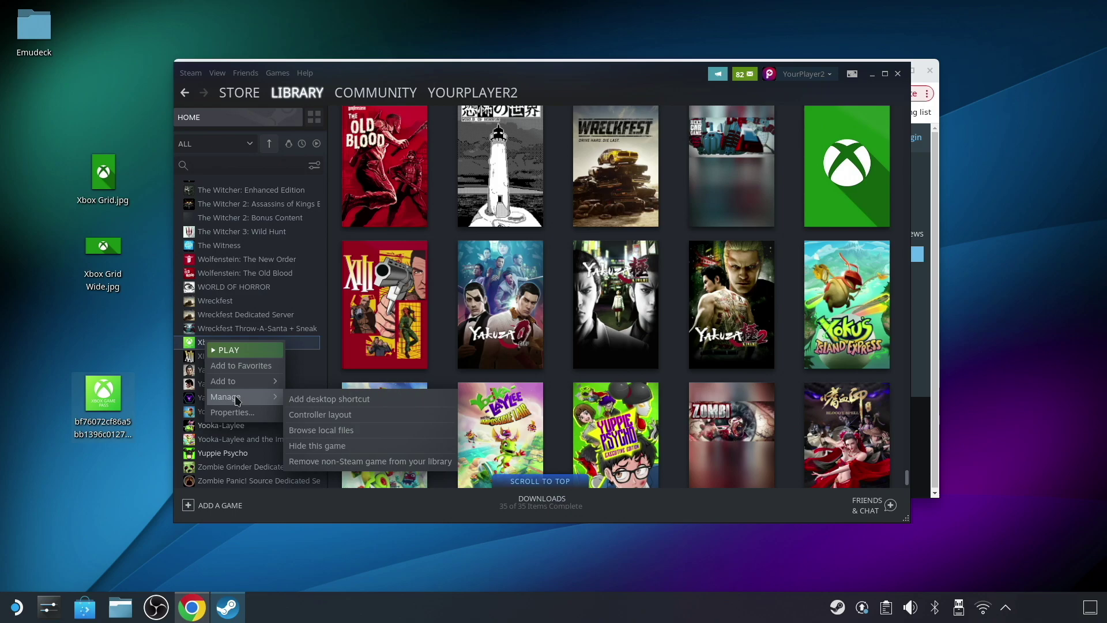
left_click(233, 413)
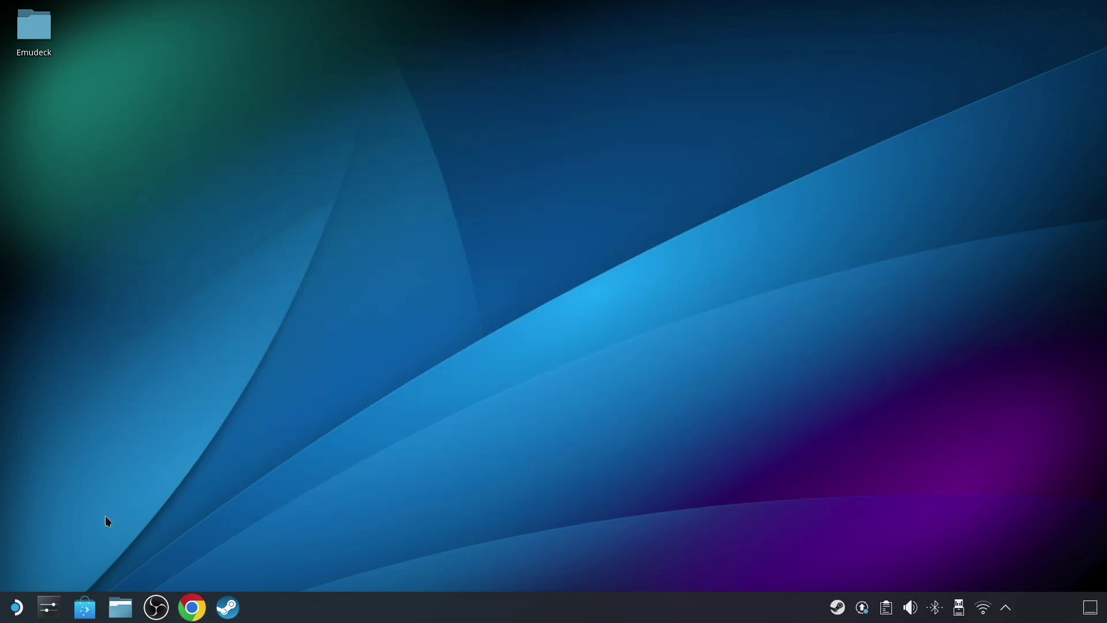
left_click(18, 606)
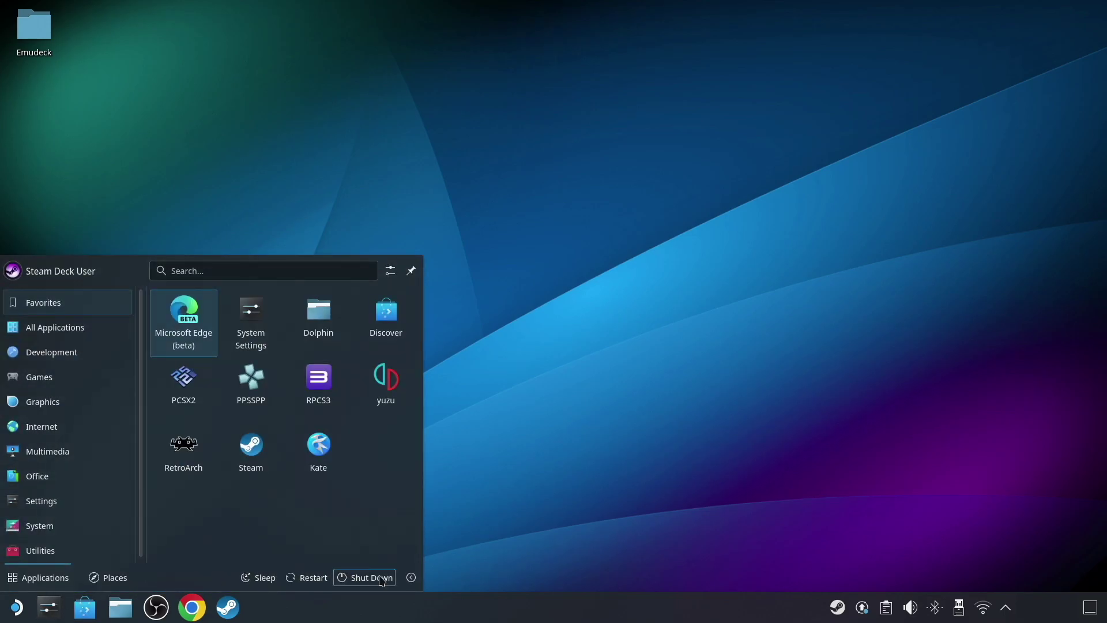
Choose Log Out from the launcher's leave options to return to Game Mode.
left_click(410, 579)
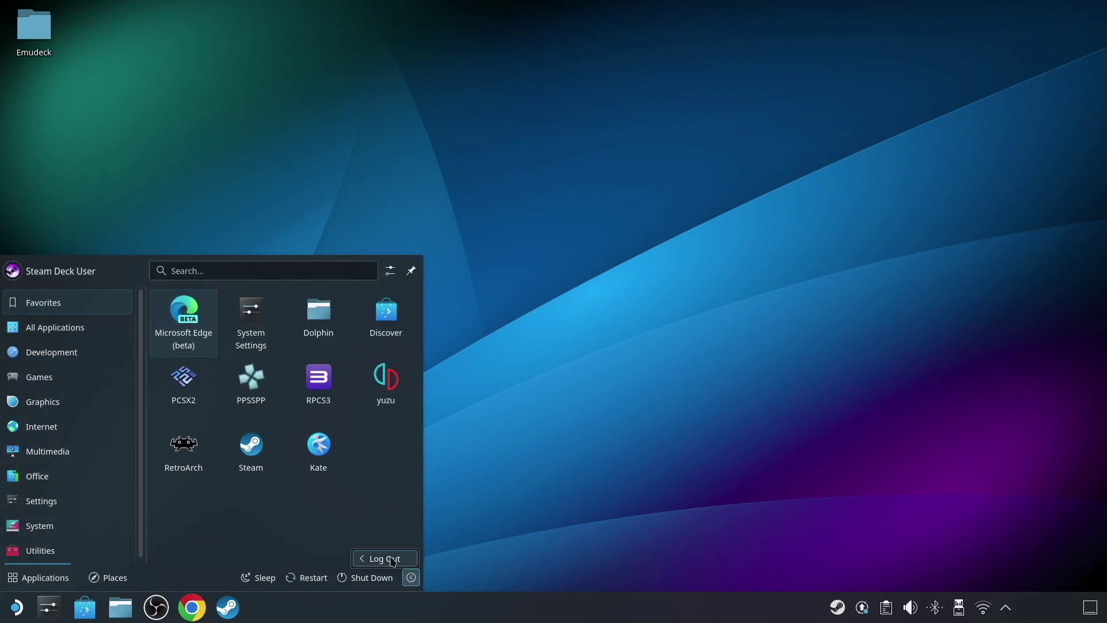
left_click(384, 558)
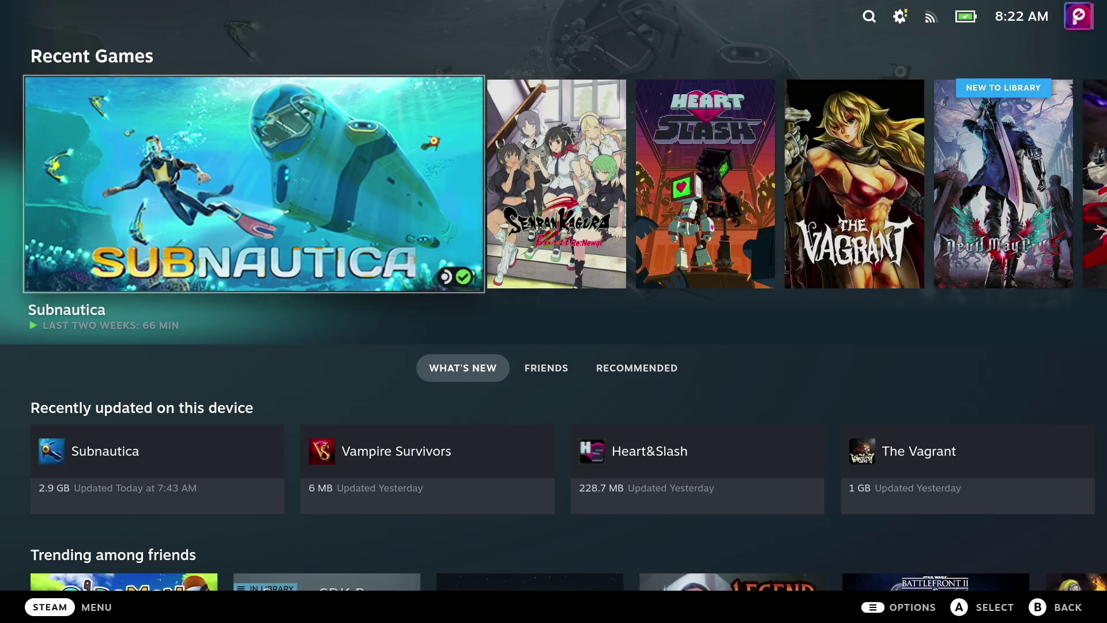
In Game Mode, go to Library's Non-Steam games and play the Xbox tile.
key("ctrl+1")
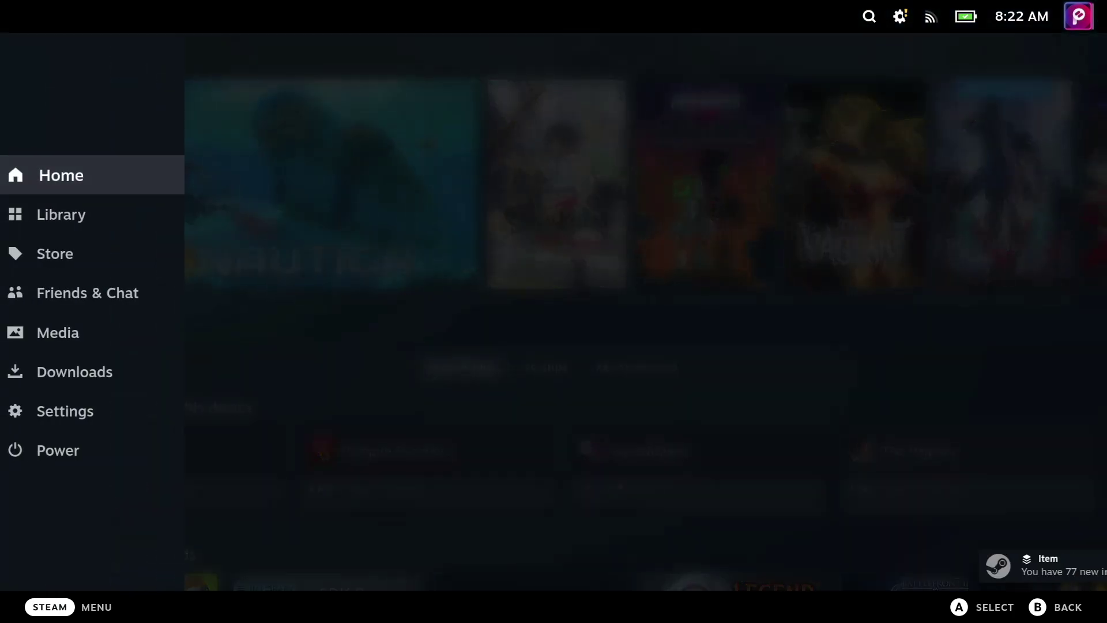
key("Down")
key("Return")
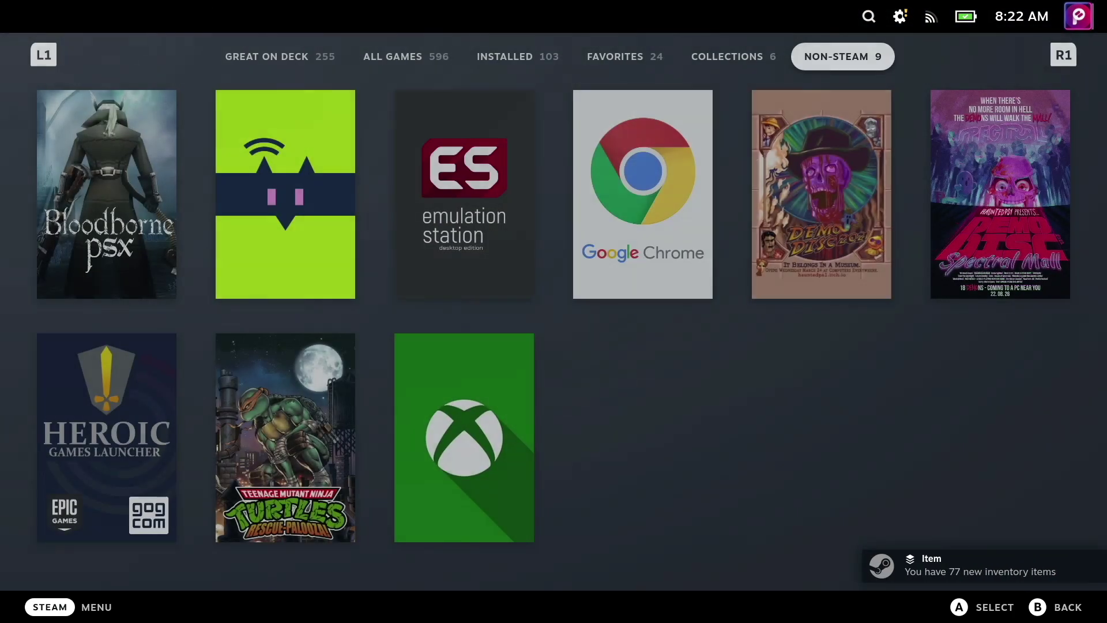
key("Down")
key("Right")
key("Right")
key("Return")
key("Return")
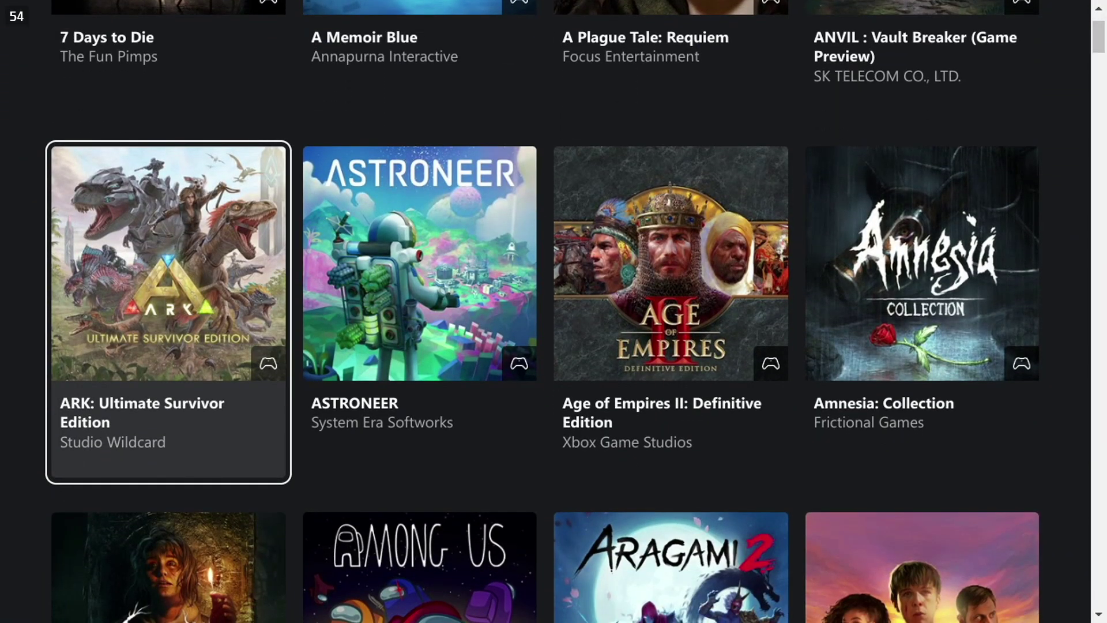
Move two rows down the cloud game grid, past the Amnesia titles to Assassin's Creed Odyssey.
key("Down")
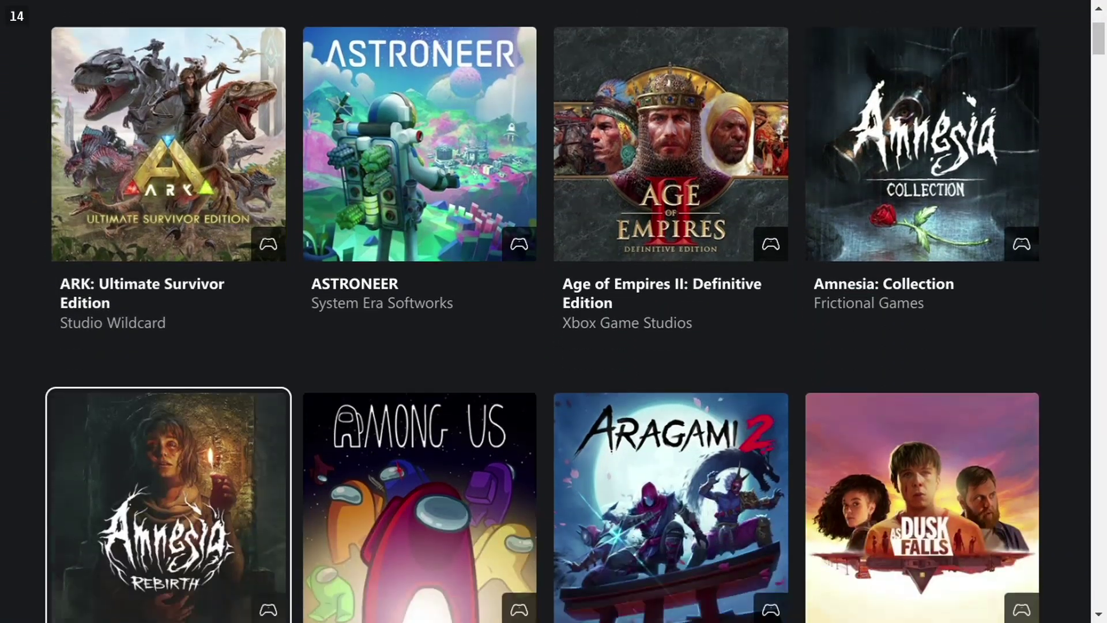
key("Down")
key("Down")
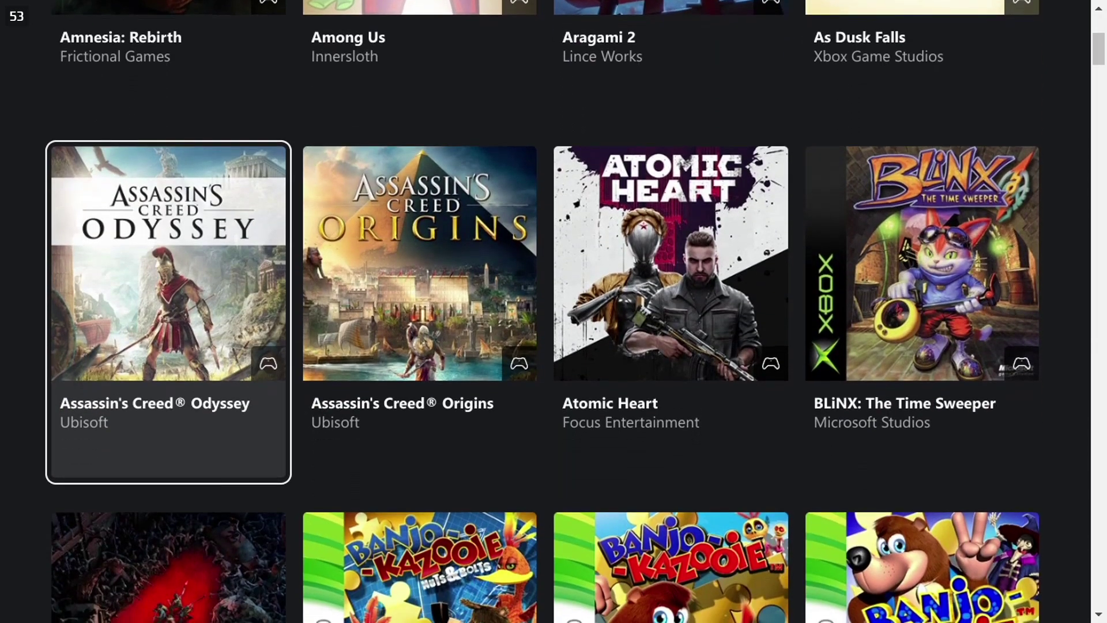